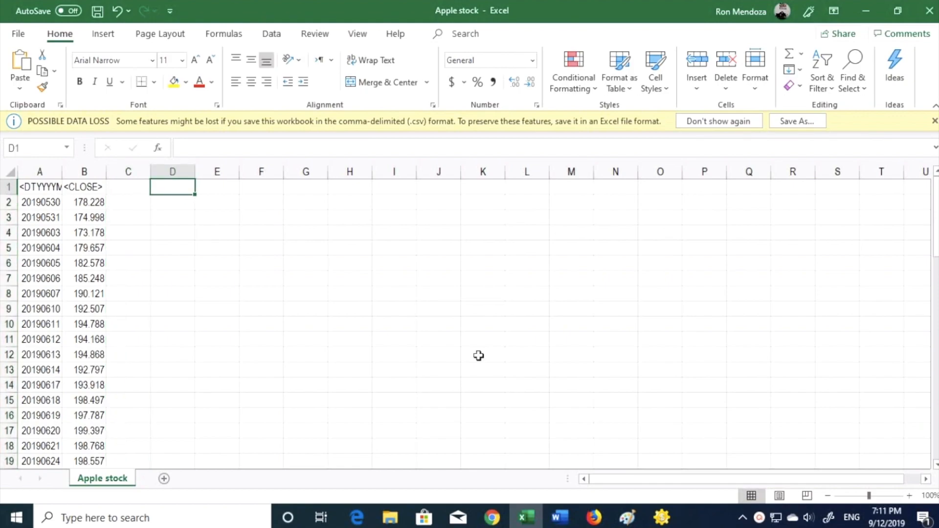
Enter the column headers 12-day EMA in D1 and 26-day EMA in E1.
{"action": "type", "text": "12-day EMA"}
{"action": "key", "text": "Tab"}
{"action": "type", "text": "2"}
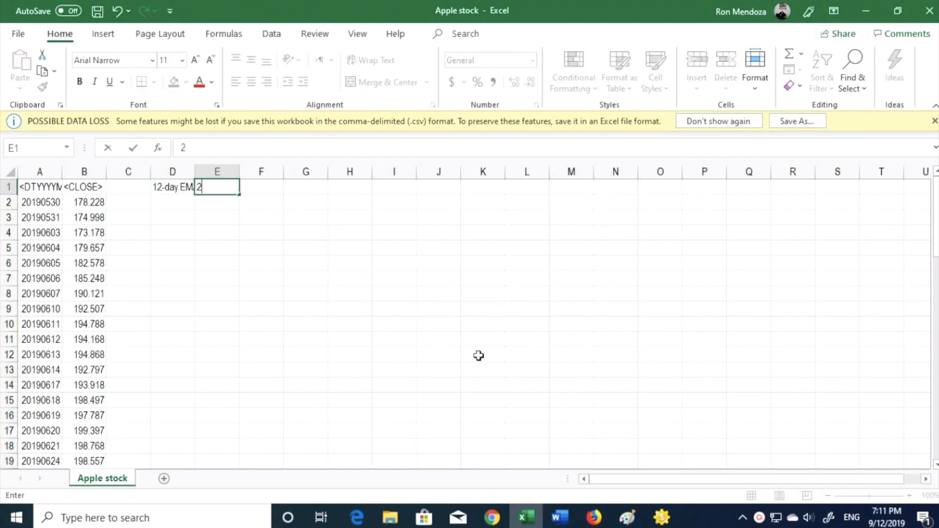
{"action": "type", "text": "6-day EMa"}
{"action": "key", "text": "Tab"}
Enter the header Weight in F1 and fill it across to G1.
{"action": "type", "text": "WEi"}
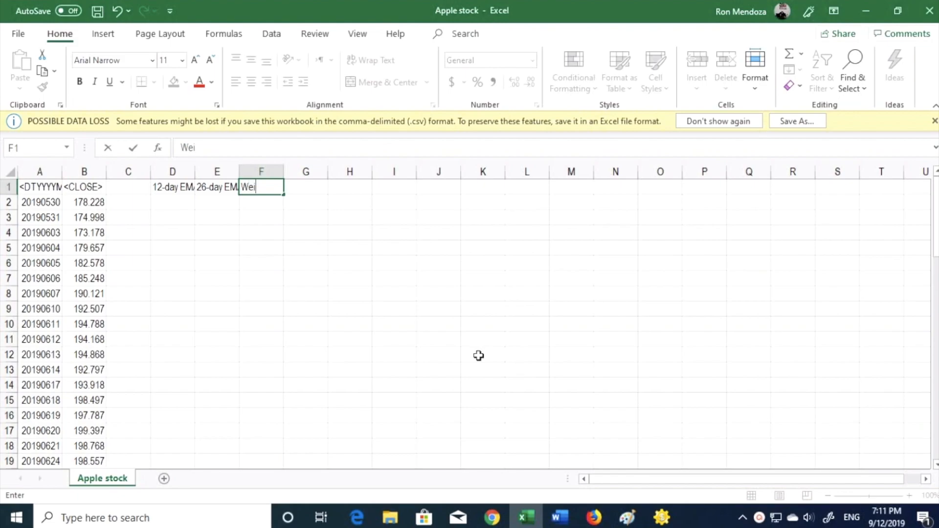
{"action": "key", "text": "shift+Right"}
{"action": "key", "text": "ctrl+r"}
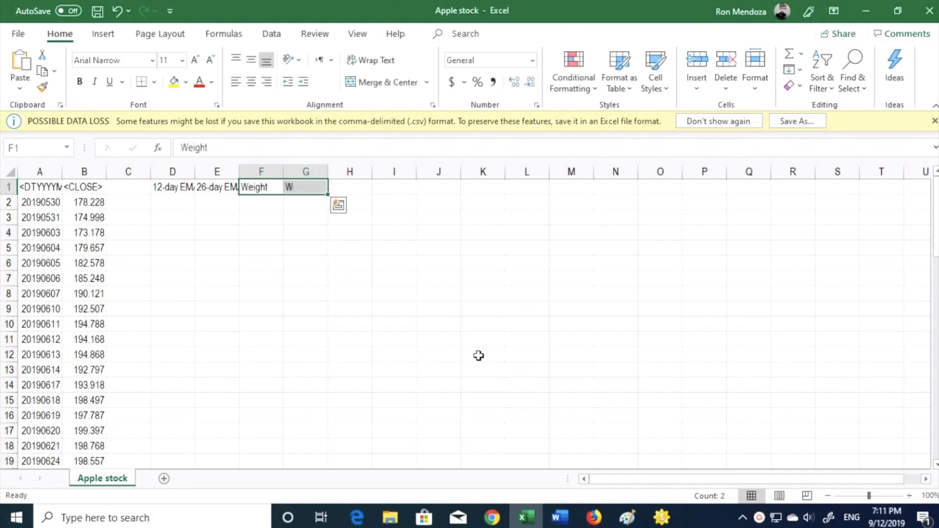
Enter the headers Difference in H1 and 9-day EMA in I1.
{"action": "key", "text": "Right"}
{"action": "key", "text": "Right"}
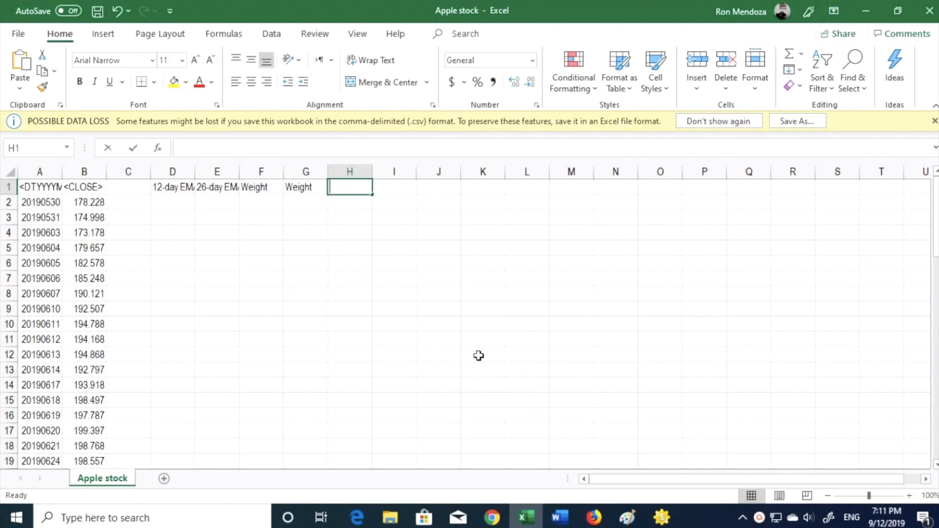
{"action": "type", "text": "Difference"}
{"action": "key", "text": "Right"}
{"action": "type", "text": "9"}
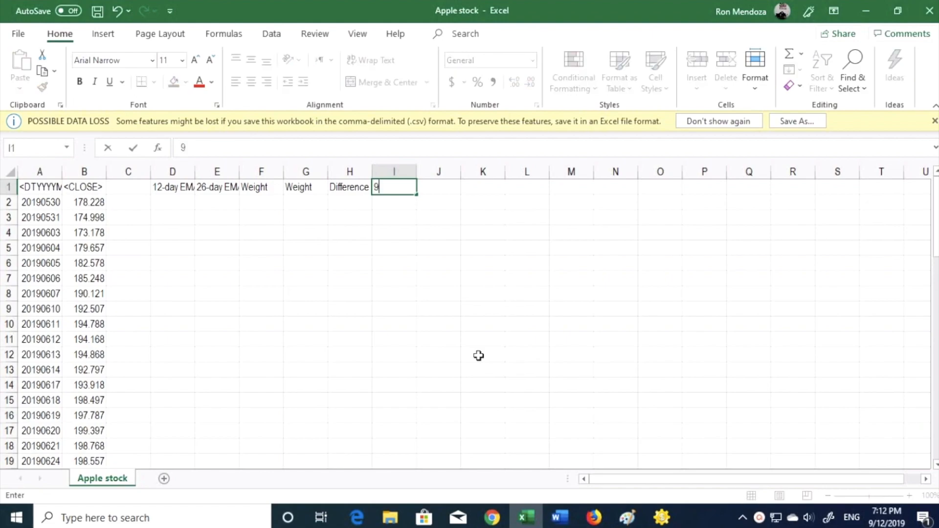
{"action": "type", "text": "-day EMA"}
{"action": "key", "text": "Return"}
{"action": "key", "text": "Up"}
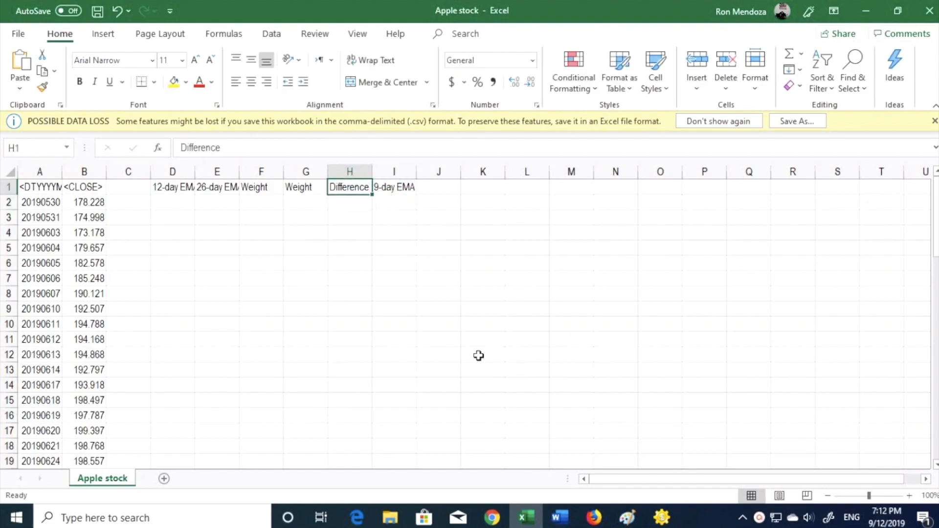
Set the column width of columns D through I to 15.
{"action": "key", "text": "Left"}
{"action": "key", "text": "Left"}
{"action": "key", "text": "Left"}
{"action": "key", "text": "Left"}
{"action": "key", "text": "ctrl+shift+Right"}
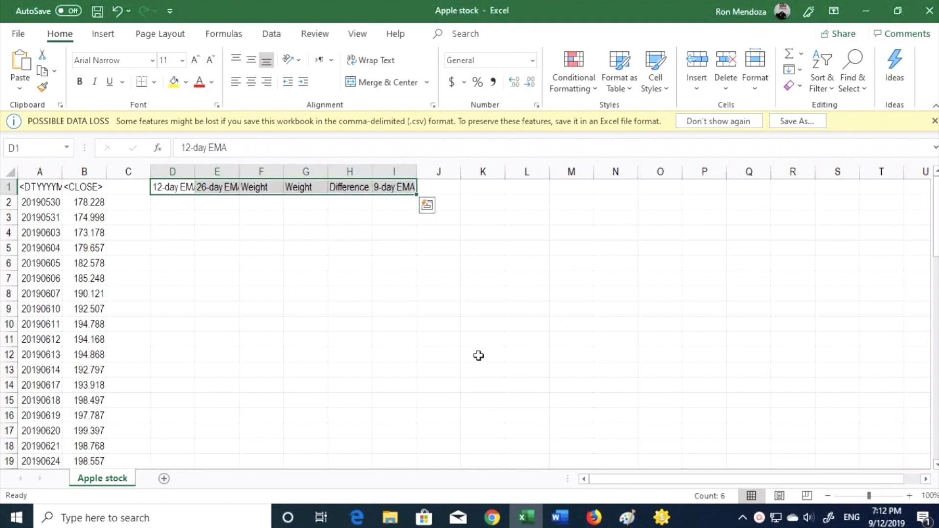
{"action": "key", "text": "alt+h"}
{"action": "key", "text": "o"}
{"action": "key", "text": "w"}
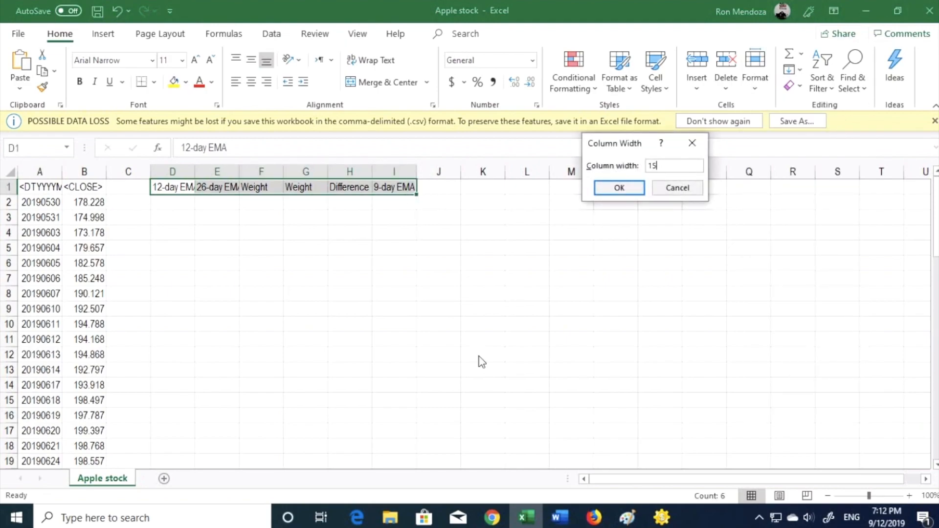
{"action": "key", "text": "Return"}
Enter =AVERAGE(B2:B13) in D2 as the starting 12-day EMA.
{"action": "key", "text": "Down"}
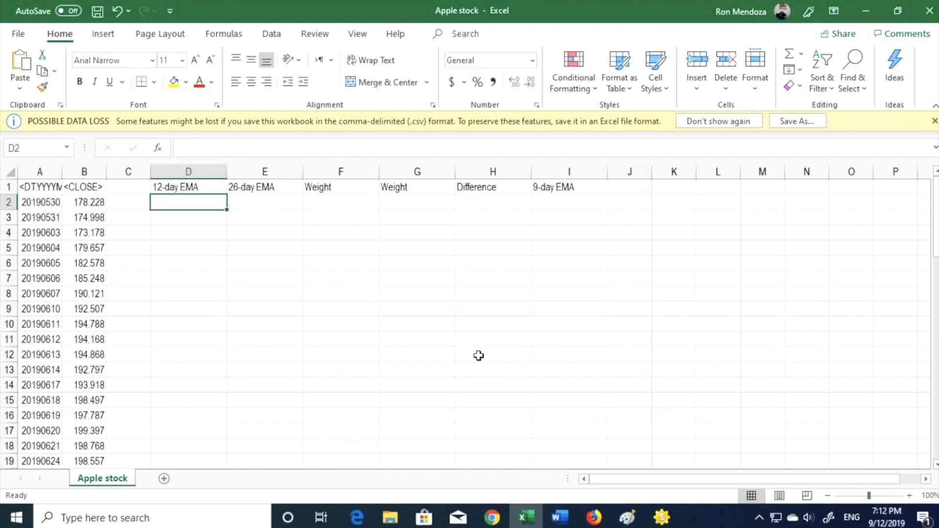
{"action": "type", "text": "=average"}
{"action": "key", "text": "Tab"}
{"action": "key", "text": "Left"}
{"action": "key", "text": "Left"}
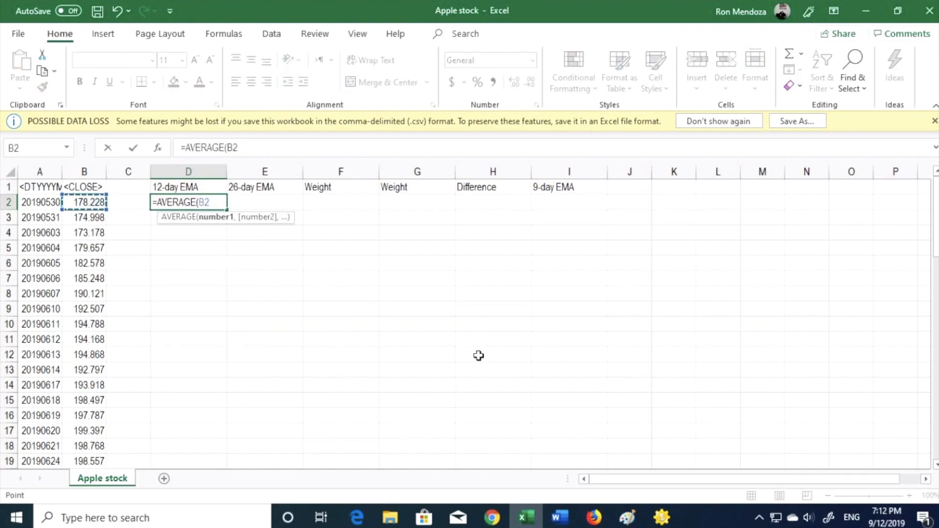
{"action": "key", "text": "shift+Down"}
{"action": "key", "text": "shift+Down"}
{"action": "key", "text": "shift+Down"}
{"action": "key", "text": "shift+Down"}
{"action": "key", "text": "shift+Down"}
{"action": "key", "text": "shift+Down"}
{"action": "key", "text": "shift+Down"}
{"action": "key", "text": "shift+Down"}
{"action": "key", "text": "shift+Down"}
{"action": "key", "text": "shift+Down"}
{"action": "key", "text": "shift+Down"}
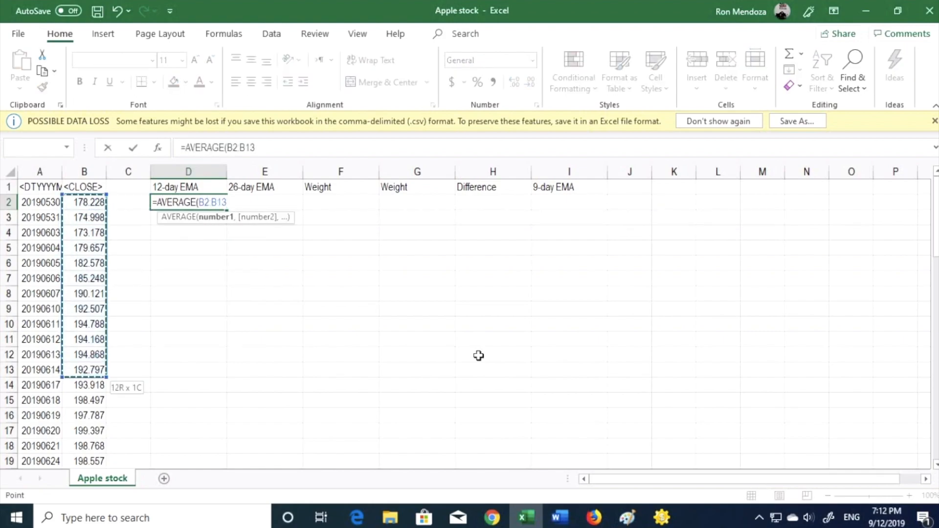
{"action": "key", "text": "Return"}
Enter =AVERAGE(B2:B27) in E2 as the starting 26-day EMA.
{"action": "key", "text": "Up"}
{"action": "key", "text": "Right"}
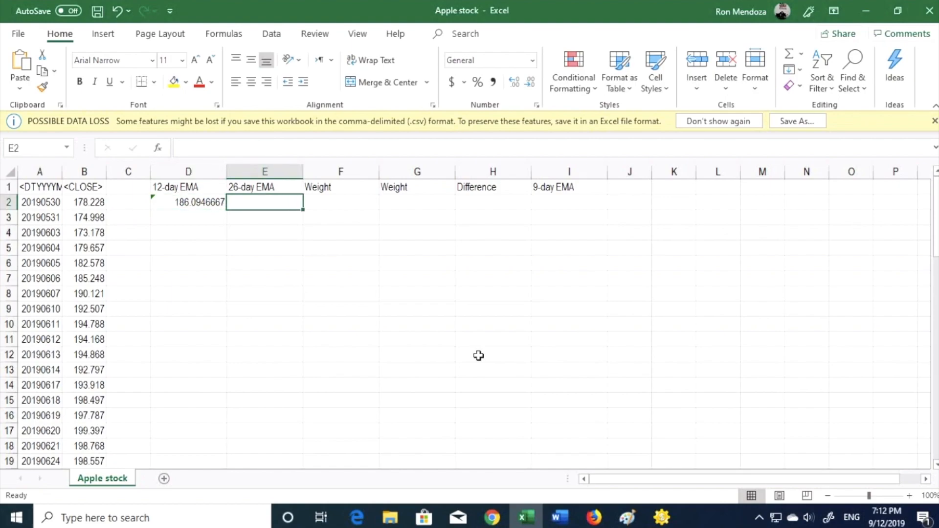
{"action": "type", "text": "=av"}
{"action": "key", "text": "Down"}
{"action": "key", "text": "Tab"}
{"action": "key", "text": "Left"}
{"action": "key", "text": "Left"}
{"action": "key", "text": "Left"}
{"action": "key", "text": "shift+Down"}
{"action": "key", "text": "shift+Down"}
{"action": "key", "text": "shift+Down"}
{"action": "key", "text": "shift+Down"}
{"action": "key", "text": "shift+Down"}
{"action": "key", "text": "shift+Down"}
{"action": "key", "text": "shift+Down"}
{"action": "key", "text": "shift+Down"}
{"action": "key", "text": "shift+Down"}
{"action": "key", "text": "shift+Down"}
{"action": "key", "text": "shift+Down"}
{"action": "key", "text": "shift+Down"}
{"action": "key", "text": "shift+Down"}
{"action": "key", "text": "shift+Down"}
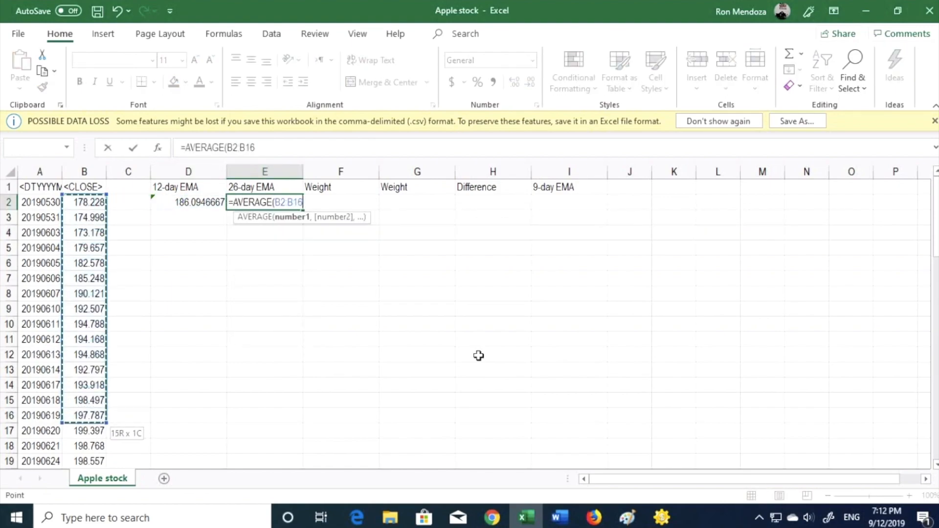
{"action": "key", "text": "shift+Down"}
{"action": "key", "text": "shift+Down"}
{"action": "key", "text": "shift+Down"}
{"action": "key", "text": "shift+Down"}
{"action": "key", "text": "shift+Down"}
{"action": "key", "text": "shift+Down"}
{"action": "key", "text": "shift+Down"}
{"action": "key", "text": "shift+Down"}
{"action": "key", "text": "shift+Down"}
{"action": "key", "text": "shift+Down"}
{"action": "key", "text": "shift+Down"}
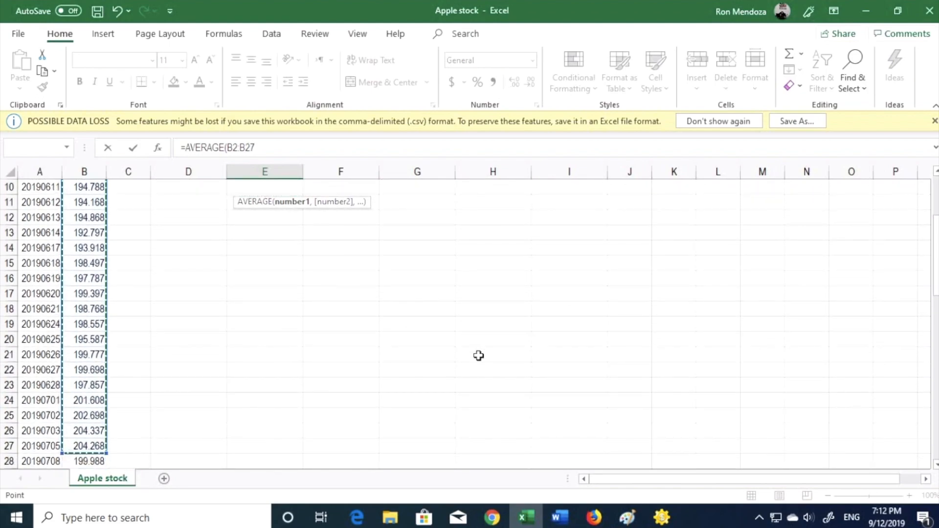
{"action": "key", "text": "Return"}
Enter the 12-day weights: =2/(12+1) in F2 and =1-F2 in G2.
{"action": "key", "text": "Up"}
{"action": "key", "text": "Up"}
{"action": "key", "text": "Down"}
{"action": "key", "text": "Left"}
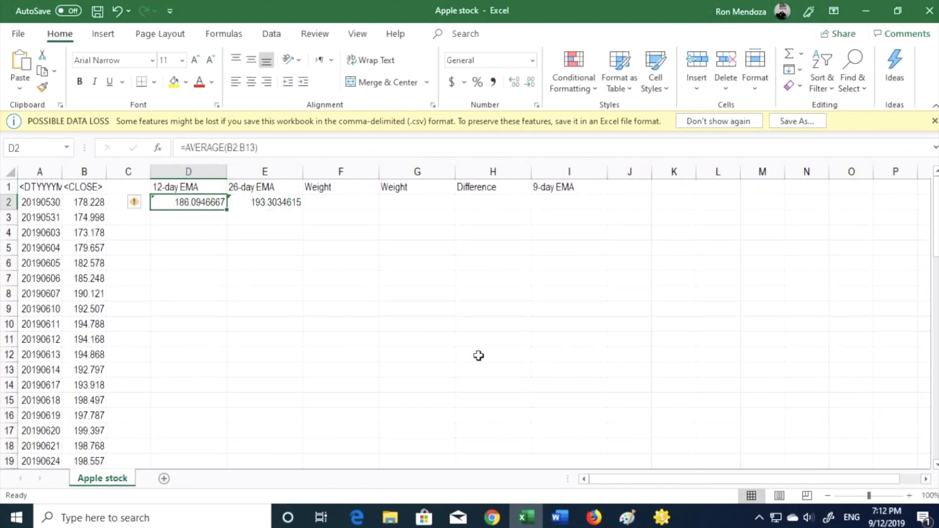
{"action": "key", "text": "Right"}
{"action": "key", "text": "Right"}
{"action": "type", "text": "=2"}
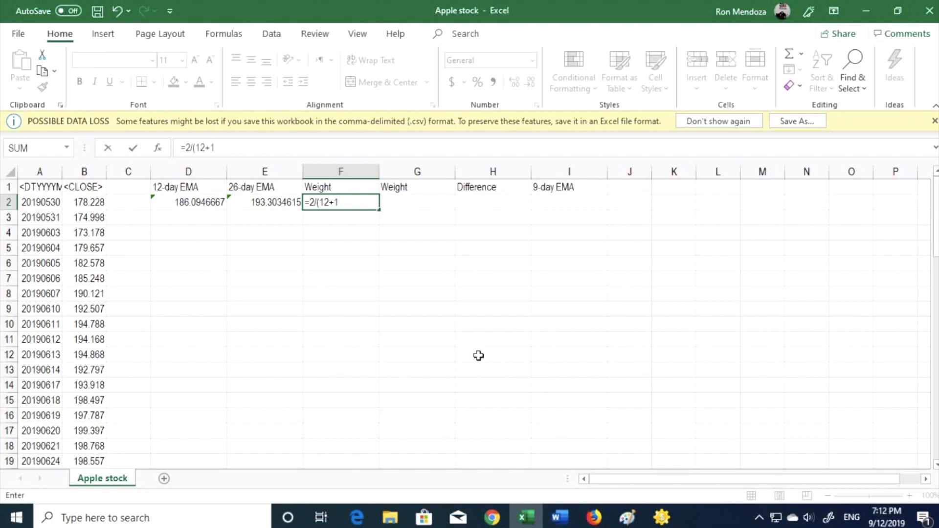
{"action": "key", "text": "Tab"}
{"action": "type", "text": "=1-"}
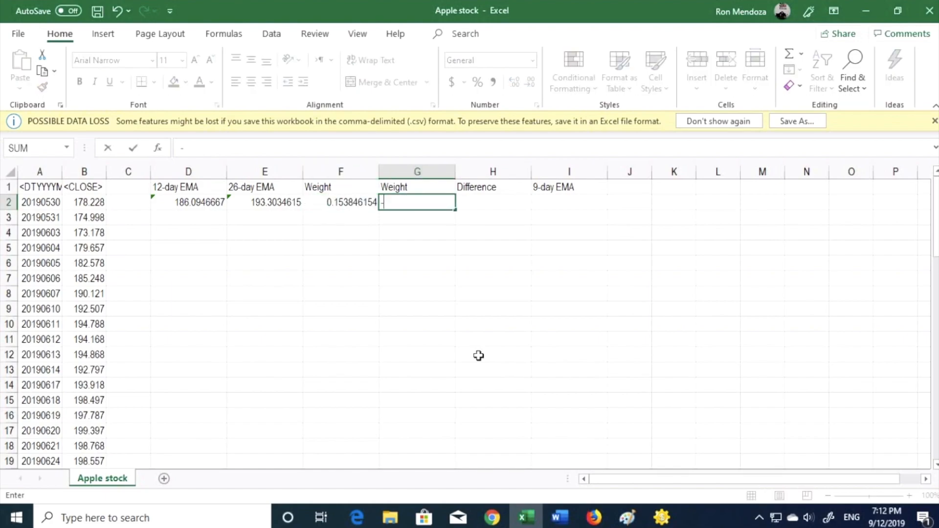
{"action": "key", "text": "BackSpace"}
{"action": "type", "text": "=1-F2"}
{"action": "key", "text": "Return"}
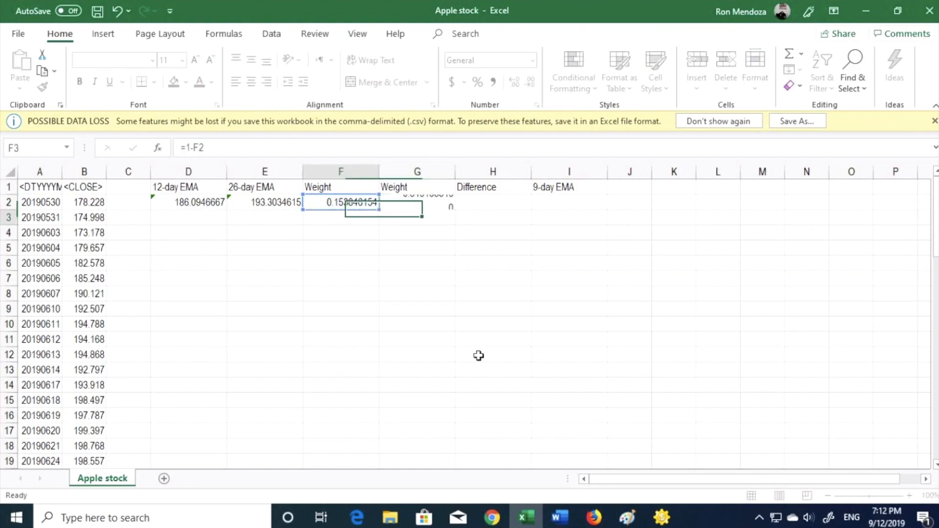
{"action": "type", "text": "="}
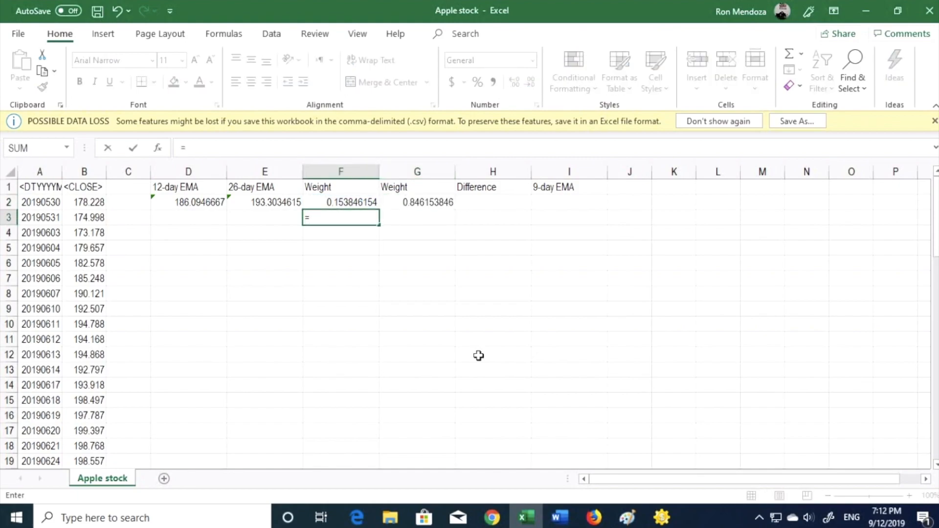
{"action": "type", "text": "2/(26"}
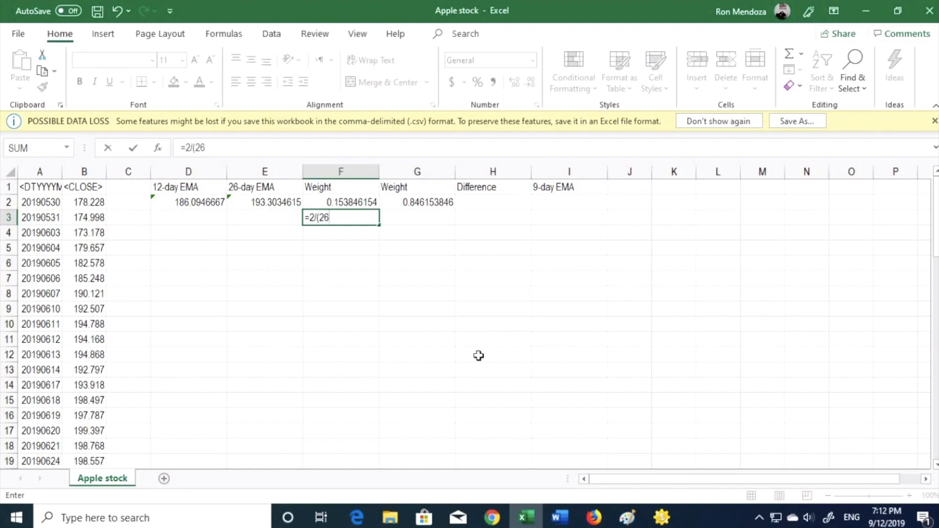
Enter =2/(26+1) in F3 and fill the complementary weight formula down into G3.
{"action": "type", "text": "+1)"}
{"action": "key", "text": "Tab"}
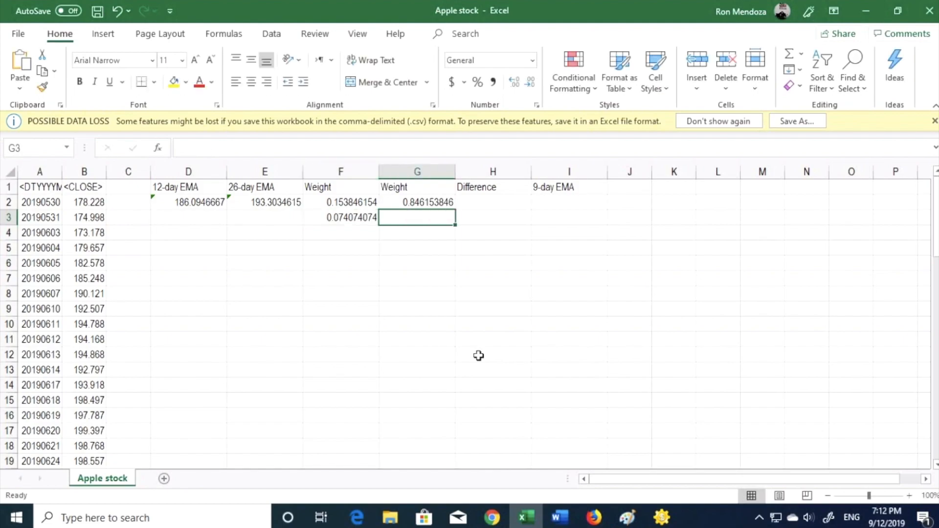
{"action": "key", "text": "shift+Up"}
{"action": "key", "text": "ctrl+d"}
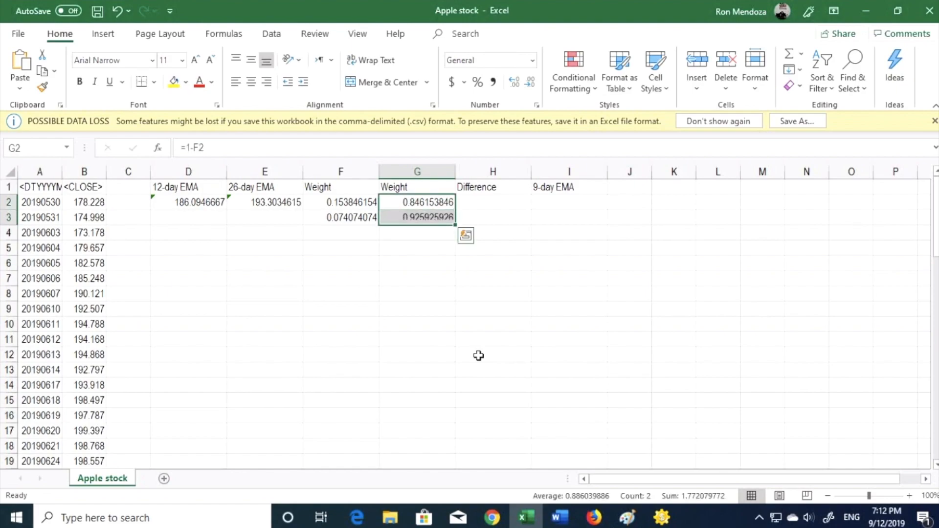
Enter =2/(9+1) in F4 and fill the complementary weight formula down into G4.
{"action": "key", "text": "Left"}
{"action": "key", "text": "Down"}
{"action": "type", "text": "="}
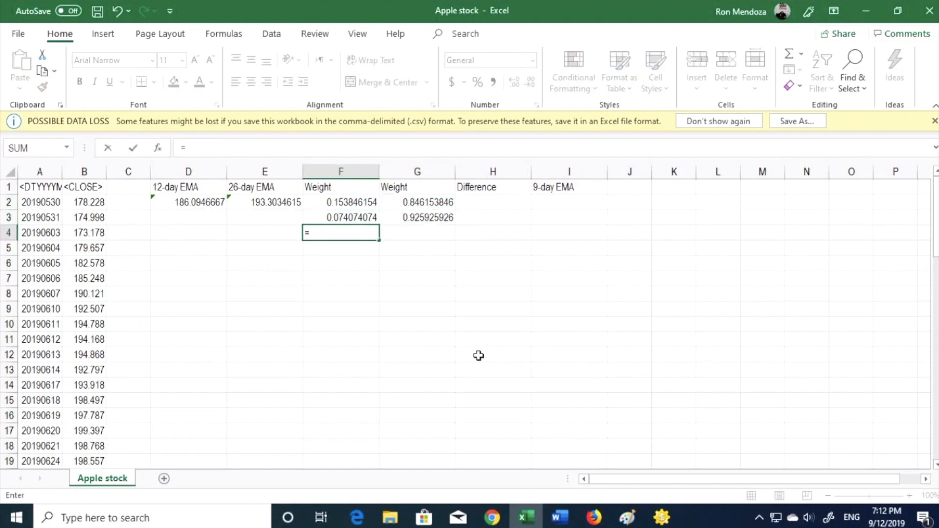
{"action": "type", "text": "2/(9+1"}
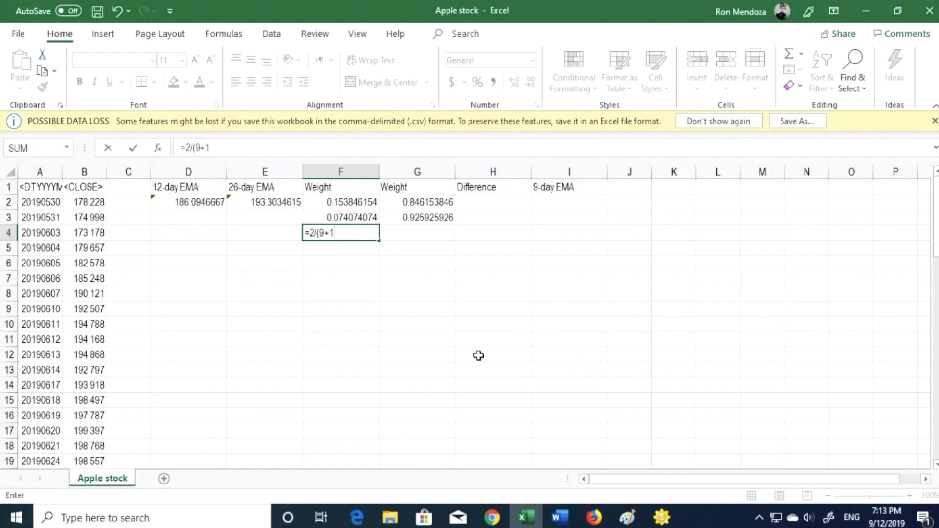
{"action": "type", "text": ")"}
{"action": "key", "text": "Tab"}
{"action": "key", "text": "Up"}
{"action": "key", "text": "shift+Down"}
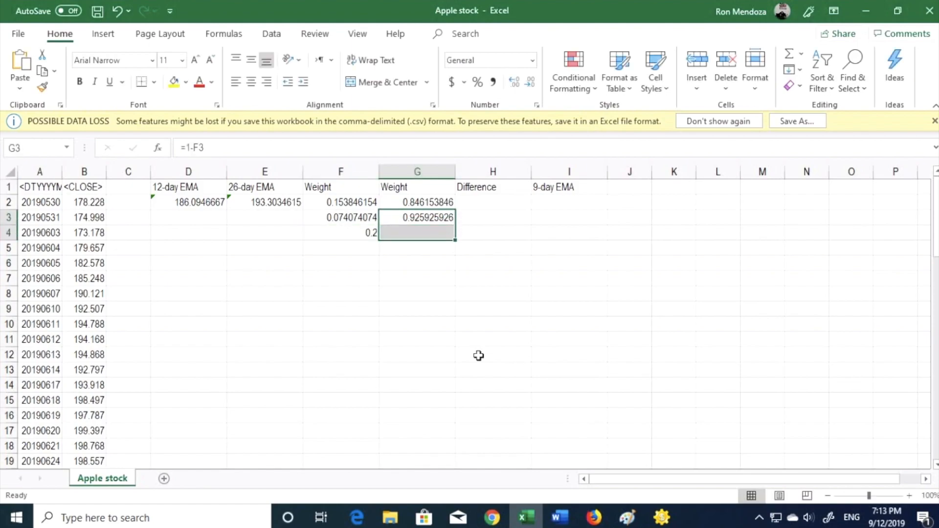
{"action": "key", "text": "ctrl+d"}
Enter the 12-day EMA formula =F2*B14+G2*D2 in D3.
{"action": "key", "text": "Left"}
{"action": "key", "text": "Left"}
{"action": "key", "text": "Left"}
{"action": "type", "text": "="}
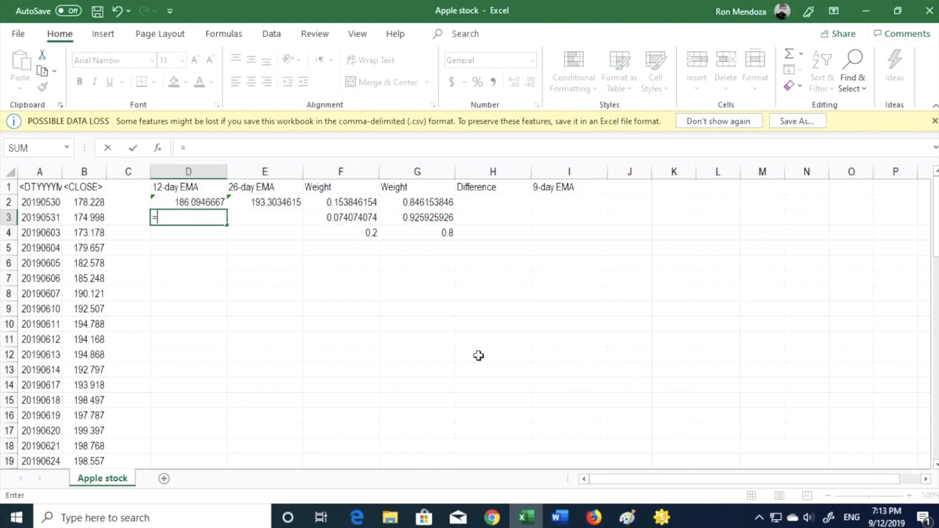
{"action": "key", "text": "Right"}
{"action": "key", "text": "Right"}
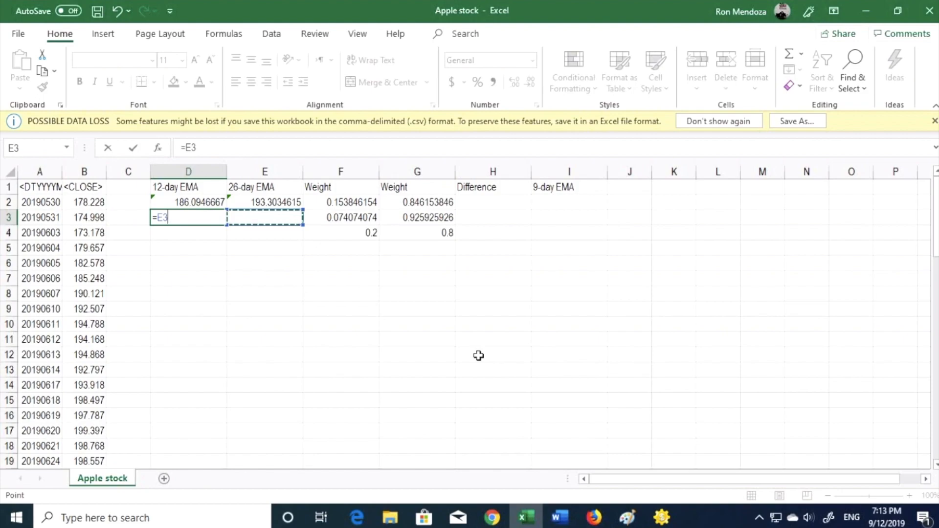
{"action": "key", "text": "Up"}
{"action": "type", "text": "*"}
{"action": "key", "text": "Left"}
{"action": "key", "text": "Left"}
{"action": "key", "text": "Down"}
{"action": "key", "text": "Down"}
{"action": "key", "text": "Down"}
{"action": "key", "text": "Down"}
{"action": "key", "text": "Down"}
{"action": "key", "text": "Down"}
{"action": "key", "text": "Down"}
{"action": "key", "text": "Down"}
{"action": "key", "text": "Down"}
{"action": "key", "text": "Down"}
{"action": "key", "text": "Down"}
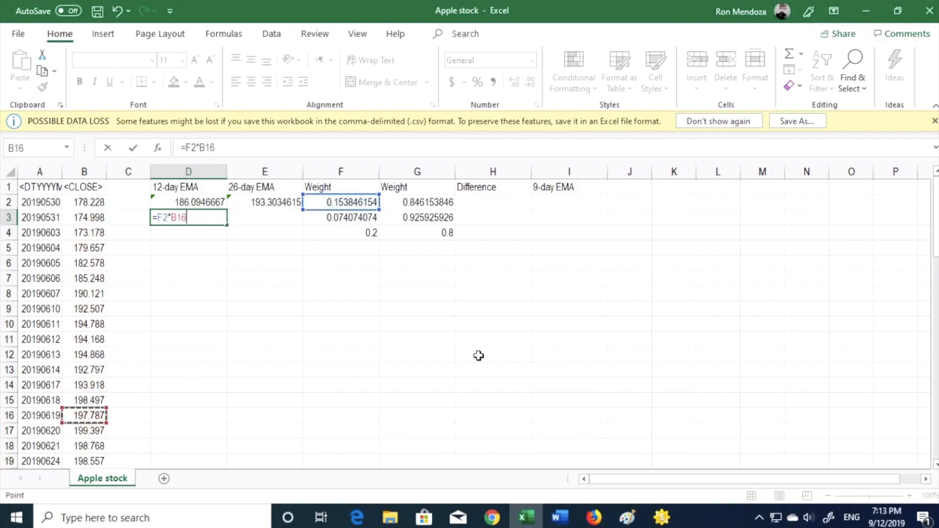
{"action": "type", "text": "+"}
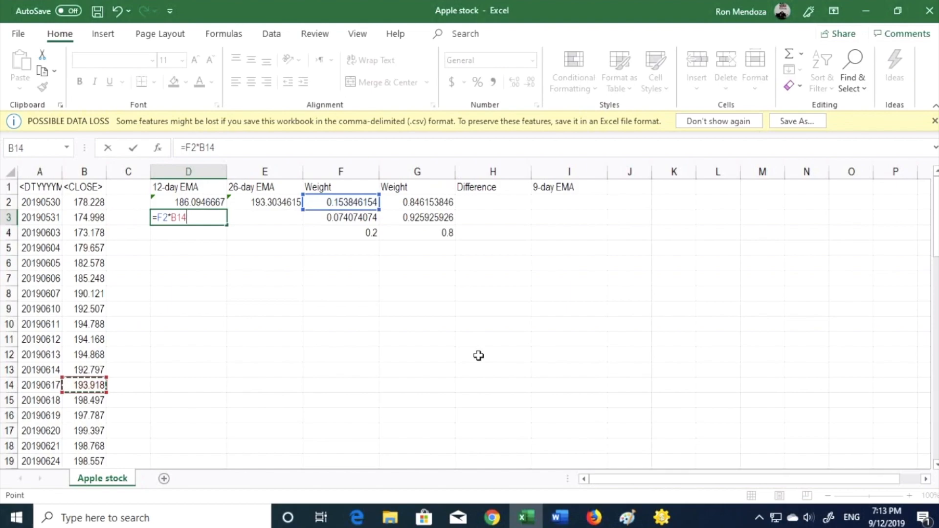
{"action": "key", "text": "Up"}
{"action": "key", "text": "Right"}
{"action": "key", "text": "Right"}
{"action": "key", "text": "Right"}
{"action": "type", "text": "*"}
{"action": "key", "text": "Left"}
{"action": "key", "text": "Left"}
{"action": "key", "text": "Right"}
{"action": "key", "text": "Right"}
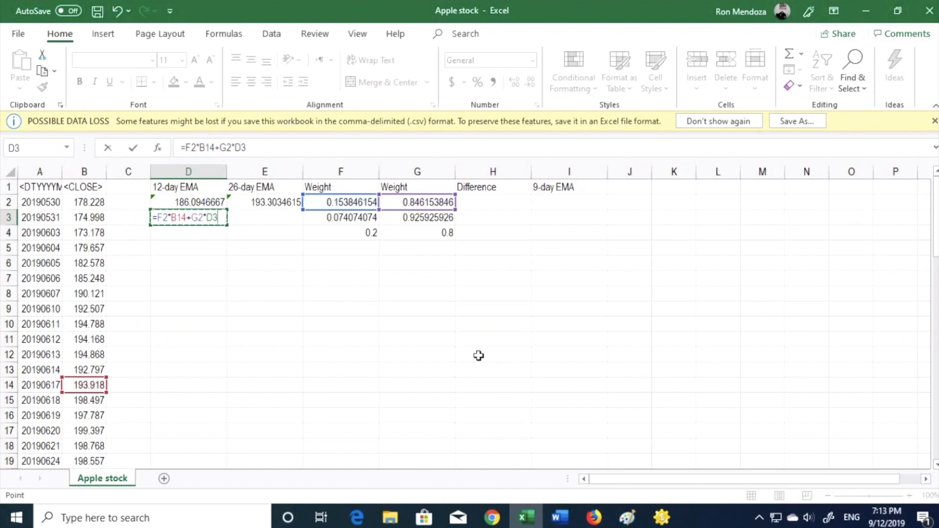
{"action": "key", "text": "Up"}
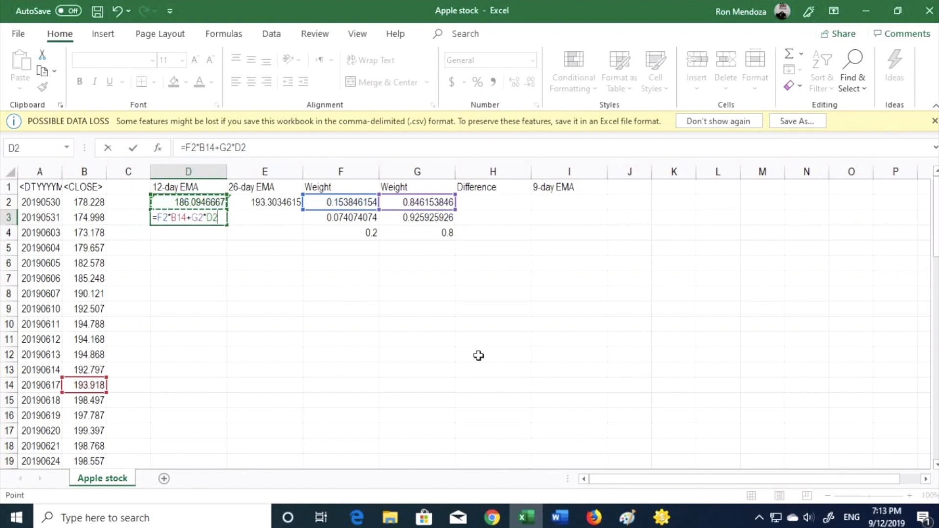
{"action": "key", "text": "Return"}
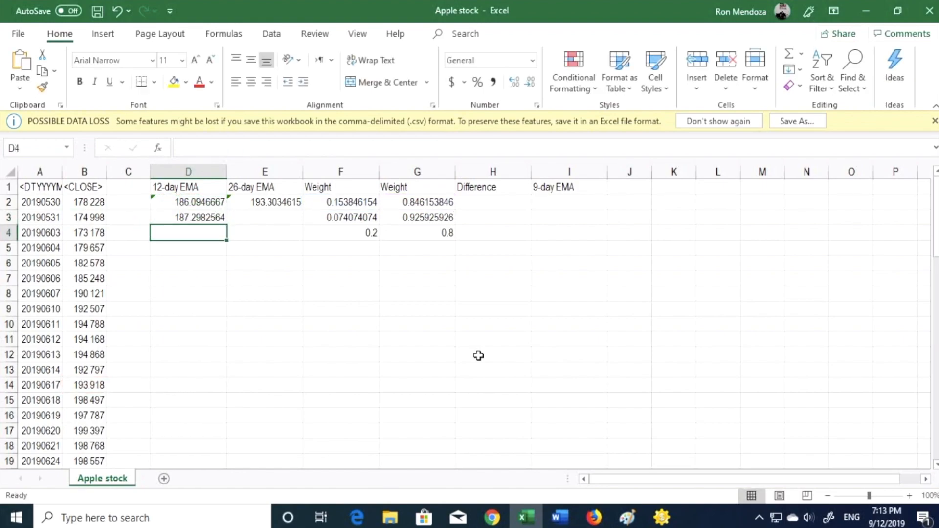
Enter the 12-day EMA formula =$F$2*B15+$G$2*D3 in D4, locking the weight references.
{"action": "type", "text": "="}
{"action": "key", "text": "Up"}
{"action": "key", "text": "Up"}
{"action": "key", "text": "Right"}
{"action": "key", "text": "Right"}
{"action": "key", "text": "Right"}
{"action": "key", "text": "Left"}
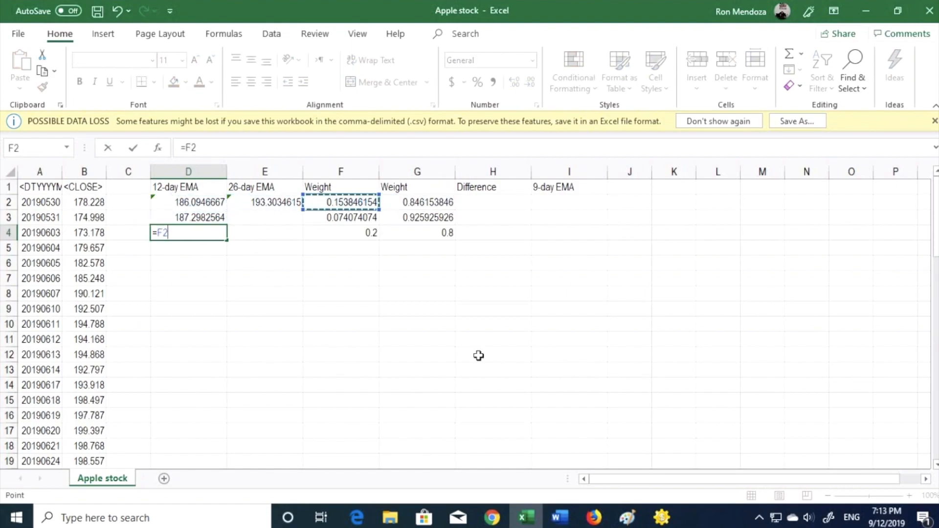
{"action": "key", "text": "F4"}
{"action": "type", "text": "*"}
{"action": "key", "text": "Left"}
{"action": "key", "text": "Left"}
{"action": "key", "text": "Down"}
{"action": "key", "text": "Down"}
{"action": "key", "text": "Down"}
{"action": "key", "text": "Down"}
{"action": "key", "text": "Down"}
{"action": "key", "text": "Down"}
{"action": "key", "text": "Down"}
{"action": "key", "text": "Down"}
{"action": "key", "text": "Down"}
{"action": "key", "text": "Down"}
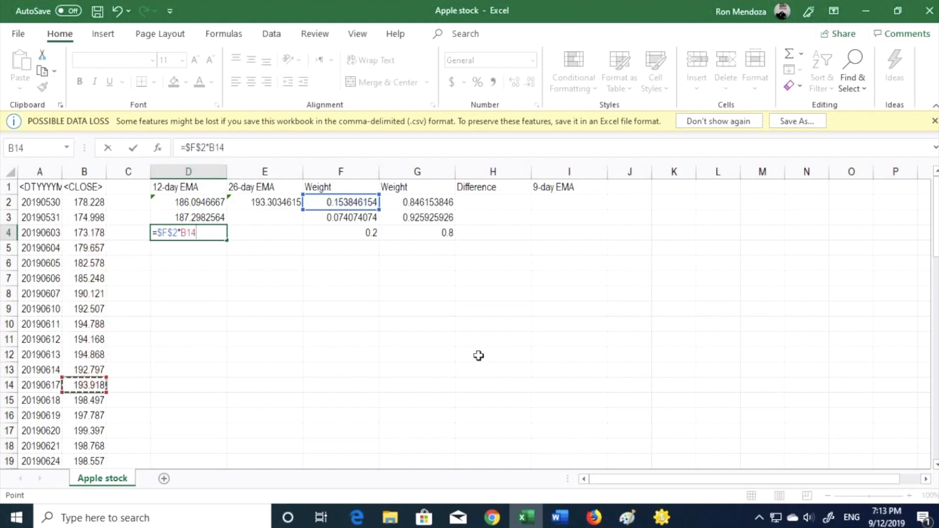
{"action": "key", "text": "Down"}
{"action": "type", "text": "+"}
{"action": "key", "text": "Up"}
{"action": "key", "text": "Up"}
{"action": "key", "text": "Right"}
{"action": "key", "text": "Right"}
{"action": "key", "text": "Right"}
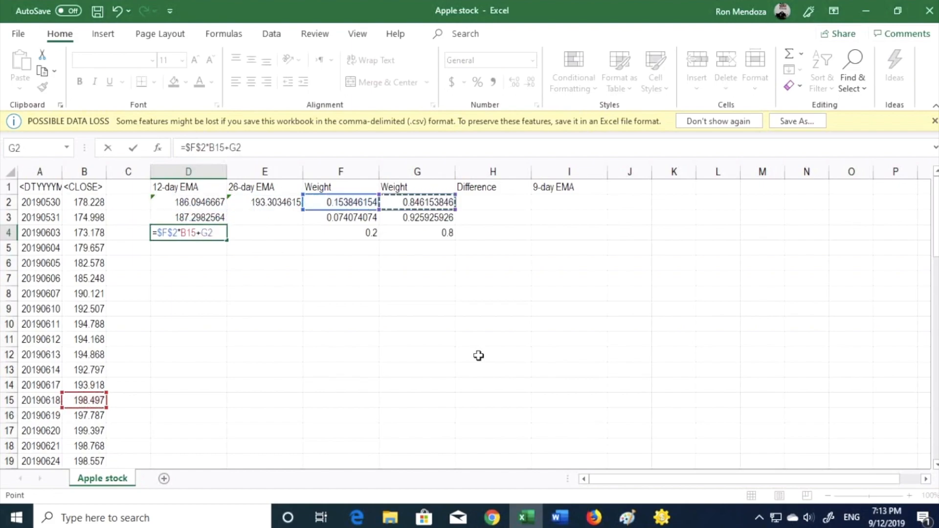
{"action": "key", "text": "F4"}
{"action": "type", "text": "+"}
{"action": "key", "text": "Up"}
{"action": "key", "text": "BackSpace"}
{"action": "key", "text": "BackSpace"}
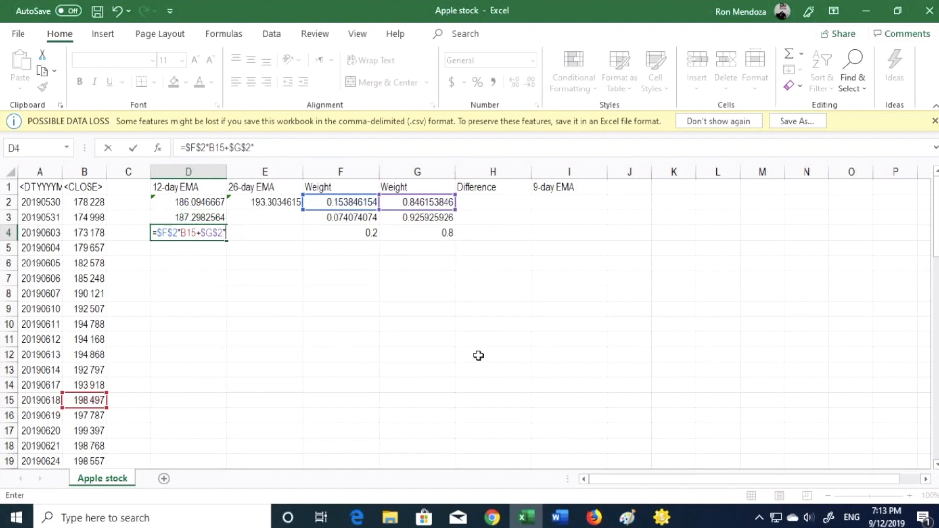
{"action": "key", "text": "Up"}
{"action": "key", "text": "Return"}
Enter the 26-day EMA formula =F3*B28+G3*E2 in E3.
{"action": "key", "text": "Up"}
{"action": "key", "text": "Up"}
{"action": "key", "text": "Right"}
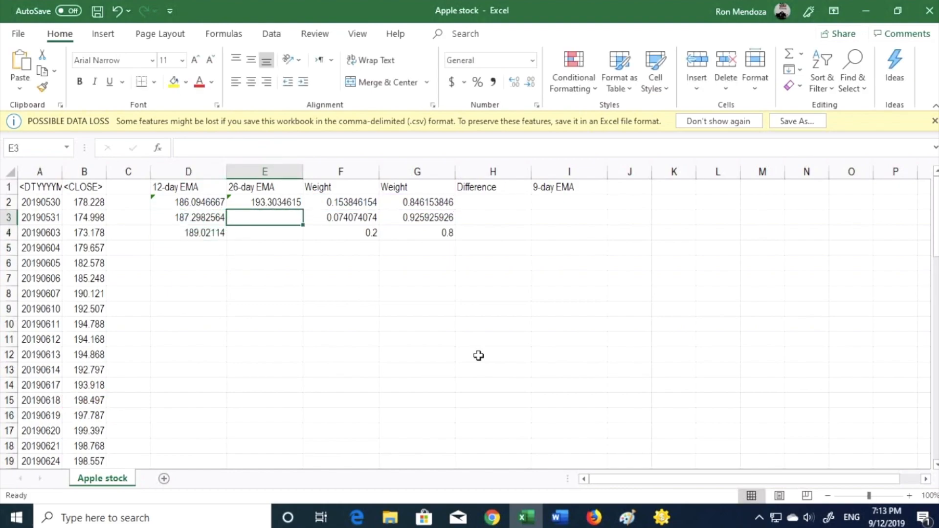
{"action": "type", "text": "=2"}
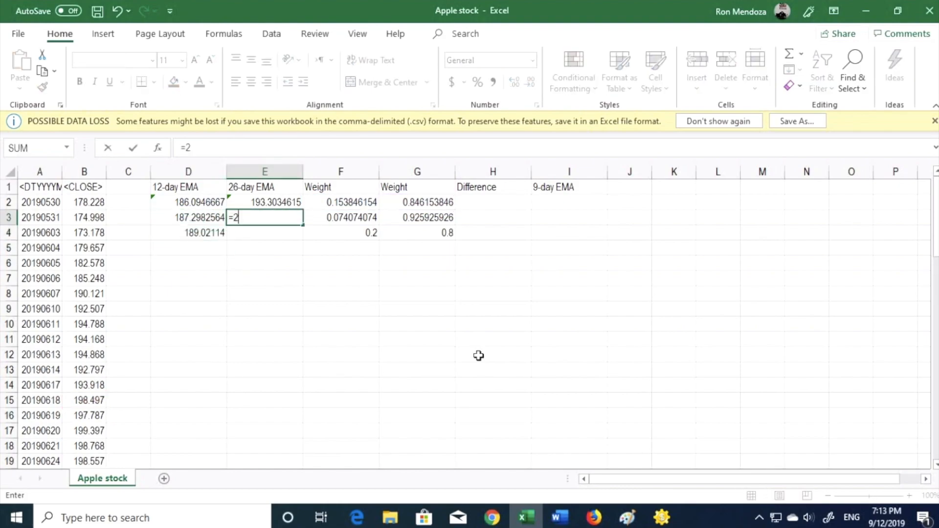
{"action": "key", "text": "Right"}
{"action": "type", "text": "*"}
{"action": "key", "text": "Left"}
{"action": "key", "text": "Left"}
{"action": "key", "text": "Left"}
{"action": "key", "text": "Down"}
{"action": "key", "text": "Down"}
{"action": "key", "text": "Down"}
{"action": "key", "text": "Down"}
{"action": "key", "text": "Down"}
{"action": "key", "text": "Down"}
{"action": "key", "text": "Down"}
{"action": "key", "text": "Down"}
{"action": "key", "text": "Down"}
{"action": "key", "text": "Down"}
{"action": "key", "text": "Down"}
{"action": "key", "text": "Down"}
{"action": "key", "text": "Down"}
{"action": "key", "text": "Down"}
{"action": "key", "text": "Down"}
{"action": "key", "text": "Down"}
{"action": "key", "text": "Down"}
{"action": "key", "text": "Down"}
{"action": "key", "text": "Down"}
{"action": "key", "text": "Down"}
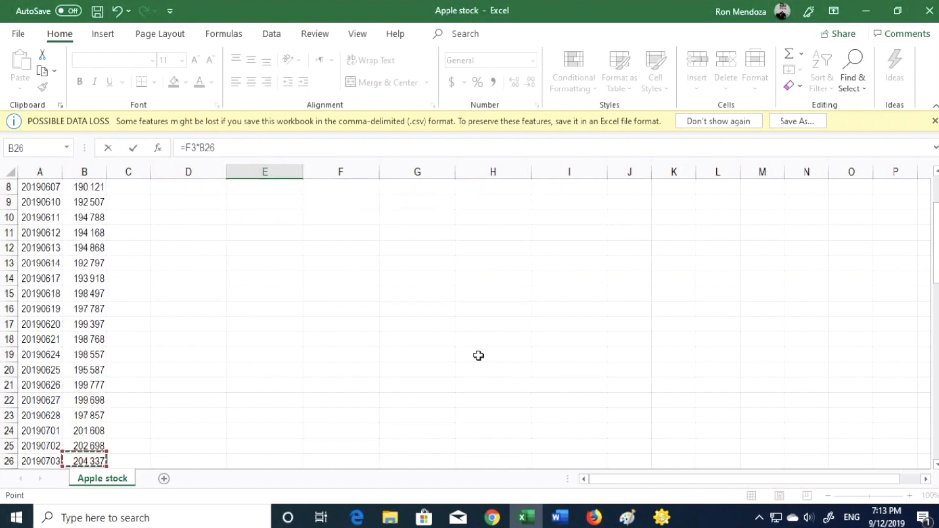
{"action": "key", "text": "Down"}
{"action": "key", "text": "Down"}
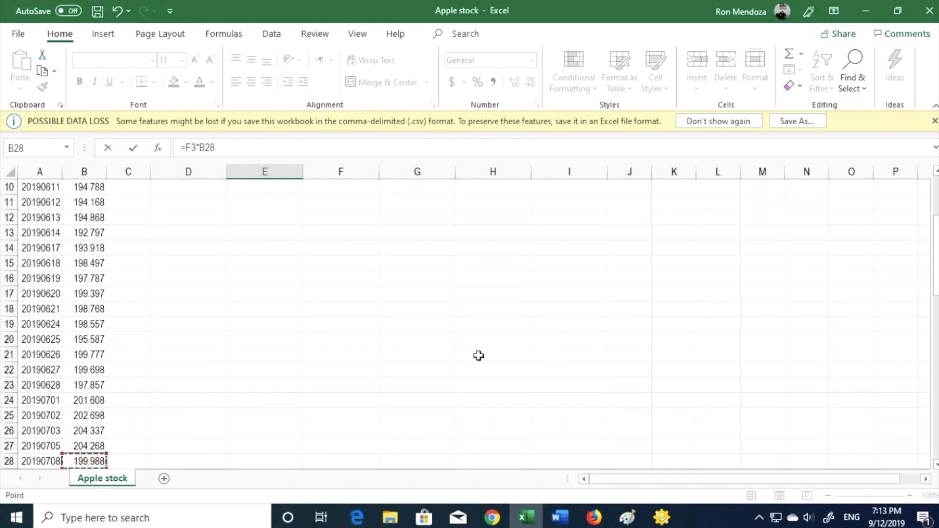
{"action": "type", "text": "+"}
{"action": "key", "text": "Up"}
{"action": "key", "text": "Right"}
{"action": "key", "text": "Down"}
{"action": "key", "text": "Right"}
{"action": "type", "text": "*"}
{"action": "key", "text": "Left"}
{"action": "key", "text": "Up"}
{"action": "key", "text": "Right"}
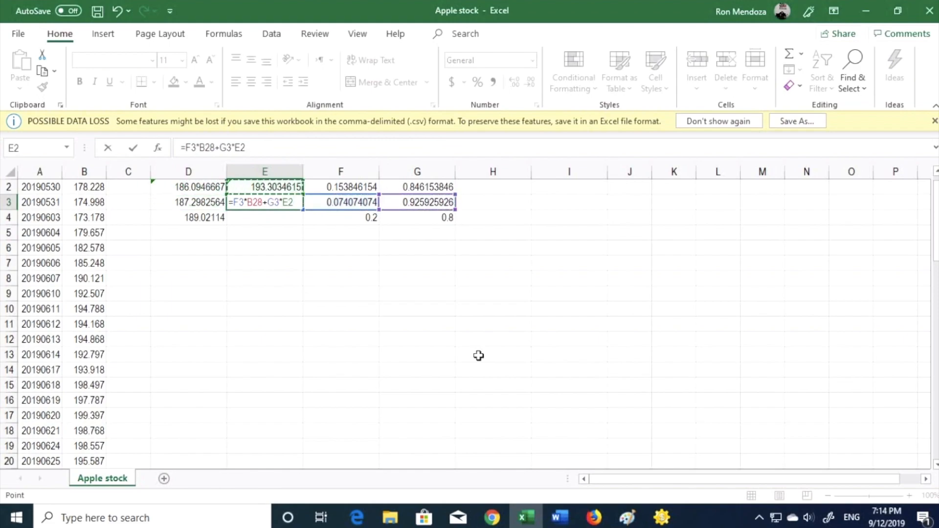
{"action": "key", "text": "Return"}
Enter the 26-day EMA formula =$F$3*B29+$G$3*E3 in E4 with absolute weight references.
{"action": "type", "text": "="}
{"action": "key", "text": "Up"}
{"action": "key", "text": "Right"}
{"action": "key", "text": "F4"}
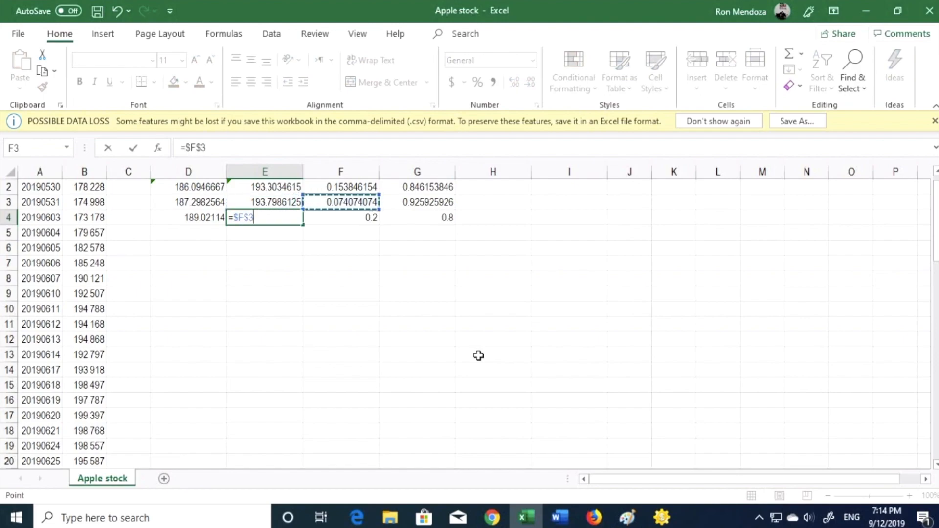
{"action": "type", "text": "*"}
{"action": "key", "text": "Left"}
{"action": "key", "text": "Left"}
{"action": "key", "text": "Left"}
{"action": "key", "text": "Down"}
{"action": "key", "text": "Down"}
{"action": "key", "text": "Down"}
{"action": "key", "text": "Down"}
{"action": "key", "text": "Down"}
{"action": "key", "text": "Down"}
{"action": "key", "text": "Down"}
{"action": "key", "text": "Down"}
{"action": "key", "text": "Down"}
{"action": "key", "text": "Down"}
{"action": "key", "text": "Down"}
{"action": "key", "text": "Down"}
{"action": "key", "text": "Down"}
{"action": "key", "text": "Down"}
{"action": "key", "text": "Down"}
{"action": "key", "text": "Down"}
{"action": "key", "text": "Down"}
{"action": "key", "text": "Down"}
{"action": "key", "text": "Down"}
{"action": "key", "text": "Down"}
{"action": "key", "text": "Down"}
{"action": "key", "text": "Down"}
{"action": "key", "text": "Down"}
{"action": "key", "text": "Down"}
{"action": "key", "text": "Down"}
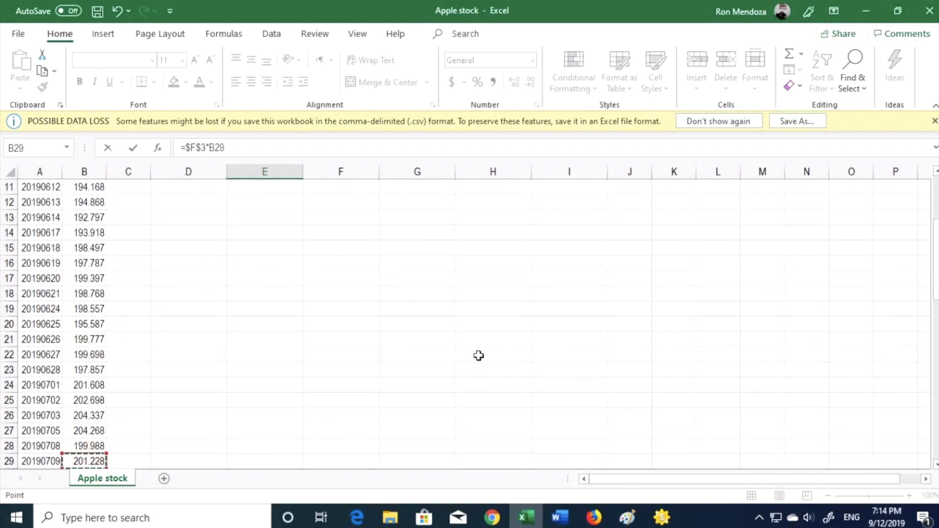
{"action": "type", "text": "+"}
{"action": "key", "text": "Up"}
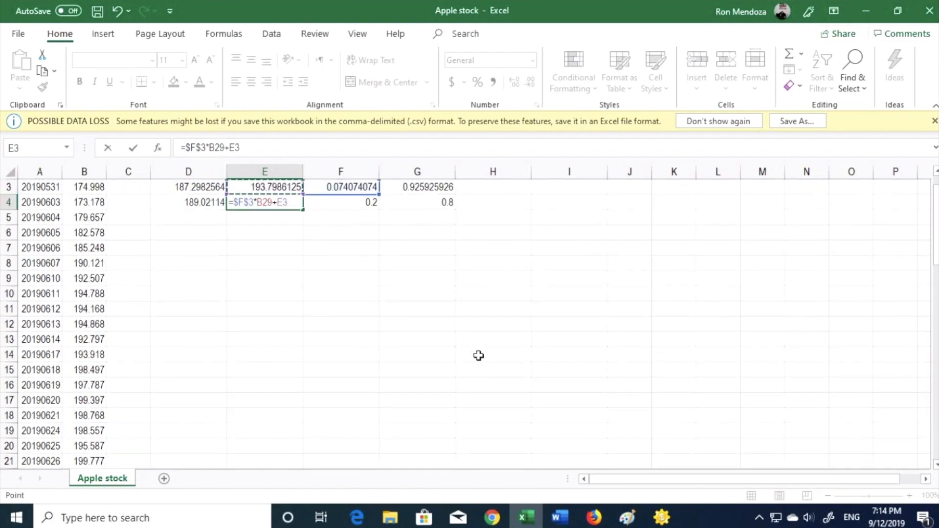
{"action": "key", "text": "Right"}
{"action": "key", "text": "Right"}
{"action": "key", "text": "F4"}
{"action": "type", "text": "*"}
{"action": "key", "text": "Up"}
{"action": "key", "text": "Left"}
{"action": "key", "text": "Right"}
{"action": "key", "text": "Return"}
Fill the 12-day EMA formula from D4 down column D.
{"action": "key", "text": "Up"}
{"action": "key", "text": "Left"}
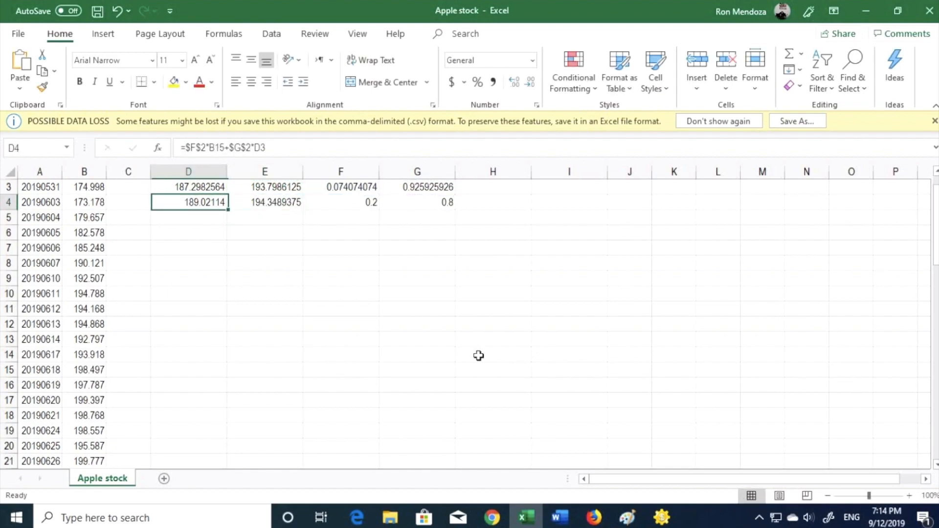
{"action": "key", "text": "shift+Down"}
{"action": "key", "text": "shift+Down"}
{"action": "key", "text": "shift+Down"}
{"action": "key", "text": "shift+Down"}
{"action": "key", "text": "shift+Down"}
{"action": "key", "text": "shift+Down"}
{"action": "key", "text": "shift+Down"}
{"action": "key", "text": "shift+Down"}
{"action": "key", "text": "shift+Down"}
{"action": "key", "text": "shift+Down"}
{"action": "key", "text": "shift+Down"}
{"action": "key", "text": "shift+Down"}
{"action": "key", "text": "shift+Down"}
{"action": "key", "text": "shift+Down"}
{"action": "key", "text": "shift+Down"}
{"action": "key", "text": "shift+Down"}
{"action": "key", "text": "shift+Down"}
{"action": "key", "text": "shift+Down"}
{"action": "key", "text": "shift+Down"}
{"action": "key", "text": "shift+Down"}
{"action": "key", "text": "shift+Down"}
{"action": "key", "text": "shift+Down"}
{"action": "key", "text": "shift+Down"}
{"action": "key", "text": "shift+Down"}
{"action": "key", "text": "shift+Down"}
{"action": "key", "text": "shift+Down"}
{"action": "key", "text": "shift+Down"}
{"action": "key", "text": "shift+Down"}
{"action": "key", "text": "shift+Down"}
{"action": "key", "text": "shift+Down"}
{"action": "key", "text": "shift+Down"}
{"action": "key", "text": "shift+Down"}
{"action": "key", "text": "shift+Down"}
{"action": "key", "text": "shift+Down"}
{"action": "key", "text": "shift+Down"}
{"action": "key", "text": "shift+Down"}
{"action": "key", "text": "shift+Down"}
{"action": "key", "text": "shift+Down"}
{"action": "key", "text": "shift+Down"}
{"action": "key", "text": "shift+Down"}
{"action": "key", "text": "shift+Down"}
{"action": "key", "text": "shift+Down"}
{"action": "key", "text": "shift+Down"}
{"action": "key", "text": "shift+Down"}
{"action": "key", "text": "shift+Down"}
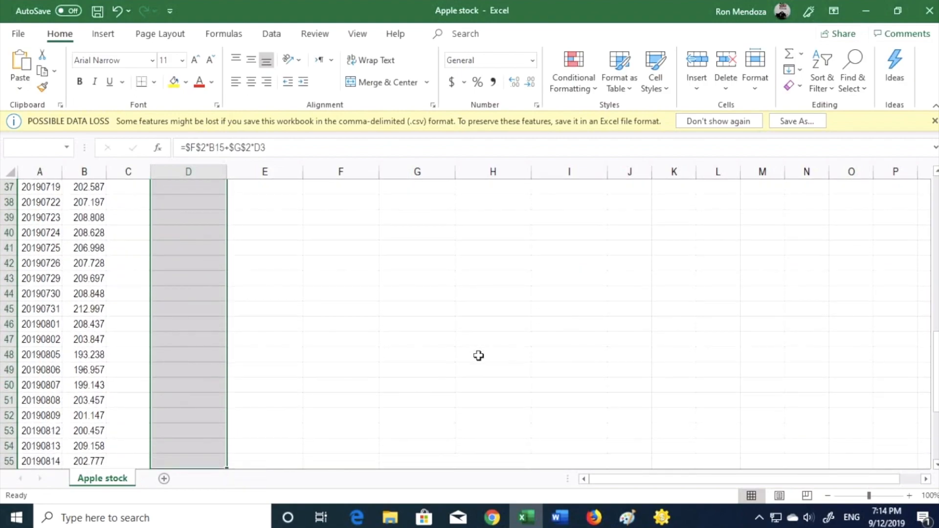
{"action": "key", "text": "ctrl+d"}
Fill the 26-day EMA formula from E4 down to row 41 in column E.
{"action": "key", "text": "ctrl+Up"}
{"action": "key", "text": "Right"}
{"action": "key", "text": "Down"}
{"action": "key", "text": "Down"}
{"action": "key", "text": "Down"}
{"action": "key", "text": "shift+Down"}
{"action": "key", "text": "shift+Down"}
{"action": "key", "text": "shift+Down"}
{"action": "key", "text": "shift+Down"}
{"action": "key", "text": "shift+Down"}
{"action": "key", "text": "shift+Down"}
{"action": "key", "text": "shift+Down"}
{"action": "key", "text": "shift+Down"}
{"action": "key", "text": "shift+Down"}
{"action": "key", "text": "shift+Down"}
{"action": "key", "text": "shift+Down"}
{"action": "key", "text": "shift+Down"}
{"action": "key", "text": "shift+Down"}
{"action": "key", "text": "shift+Down"}
{"action": "key", "text": "shift+Down"}
{"action": "key", "text": "shift+Down"}
{"action": "key", "text": "shift+Down"}
{"action": "key", "text": "shift+Down"}
{"action": "key", "text": "shift+Down"}
{"action": "key", "text": "shift+Down"}
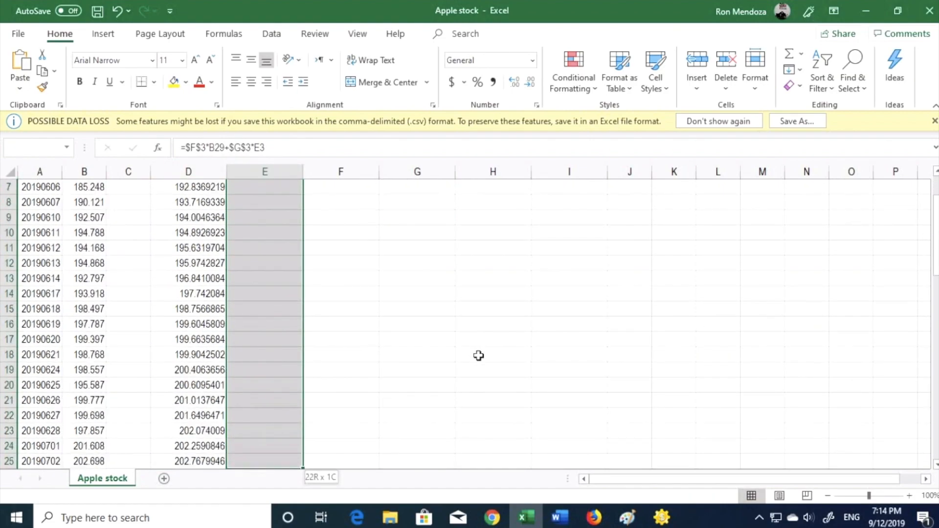
{"action": "key", "text": "shift+Down"}
{"action": "key", "text": "shift+Down"}
{"action": "key", "text": "shift+Down"}
{"action": "key", "text": "shift+Down"}
{"action": "key", "text": "shift+Down"}
{"action": "key", "text": "shift+Down"}
{"action": "key", "text": "shift+Down"}
{"action": "key", "text": "shift+Down"}
{"action": "key", "text": "shift+Down"}
{"action": "key", "text": "shift+Down"}
{"action": "key", "text": "shift+Down"}
{"action": "key", "text": "shift+Down"}
{"action": "key", "text": "shift+Down"}
{"action": "key", "text": "shift+Down"}
{"action": "key", "text": "shift+Down"}
{"action": "key", "text": "shift+Down"}
{"action": "key", "text": "shift+Down"}
{"action": "key", "text": "shift+Down"}
{"action": "key", "text": "shift+Down"}
{"action": "key", "text": "shift+Down"}
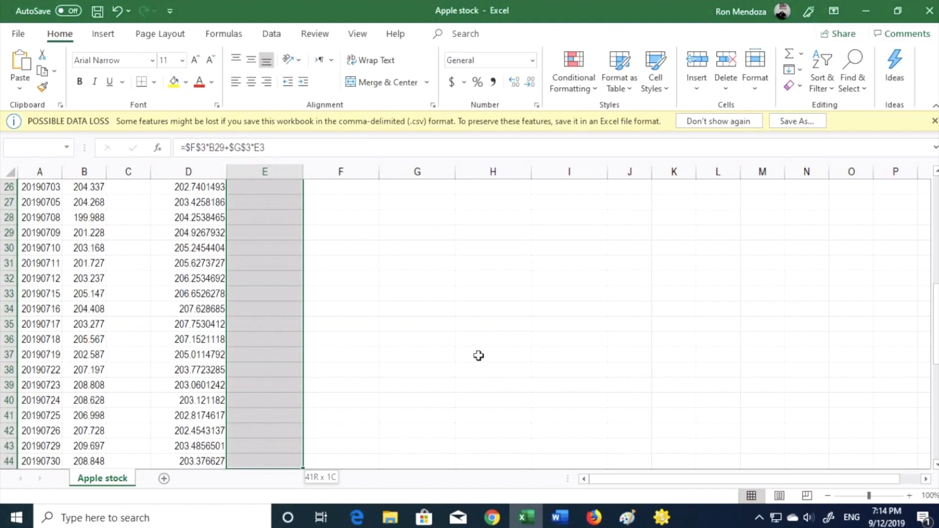
{"action": "key", "text": "shift+Up"}
{"action": "key", "text": "shift+Up"}
{"action": "key", "text": "shift+Up"}
{"action": "key", "text": "ctrl+d"}
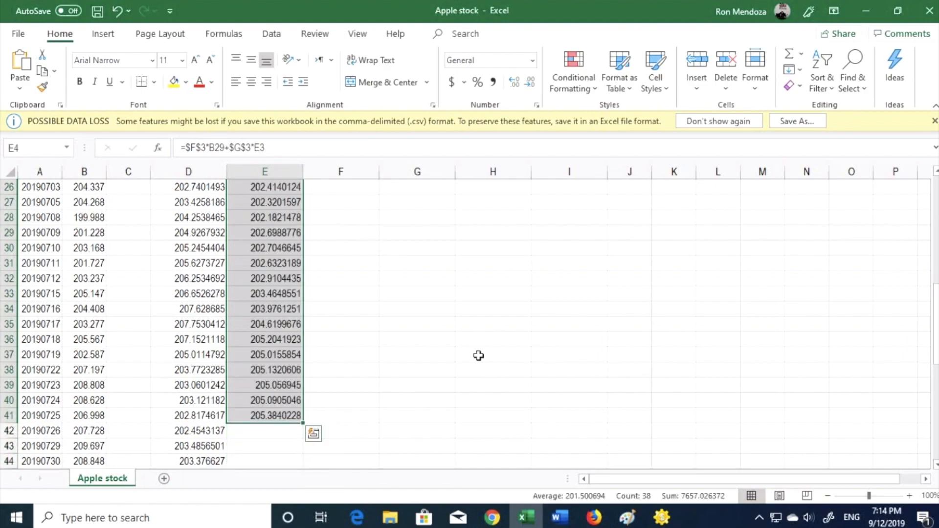
Format both EMA columns from row 2 downward as Number with two decimal places.
{"action": "key", "text": "ctrl+Up"}
{"action": "key", "text": "Left"}
{"action": "key", "text": "Down"}
{"action": "key", "text": "shift+Right"}
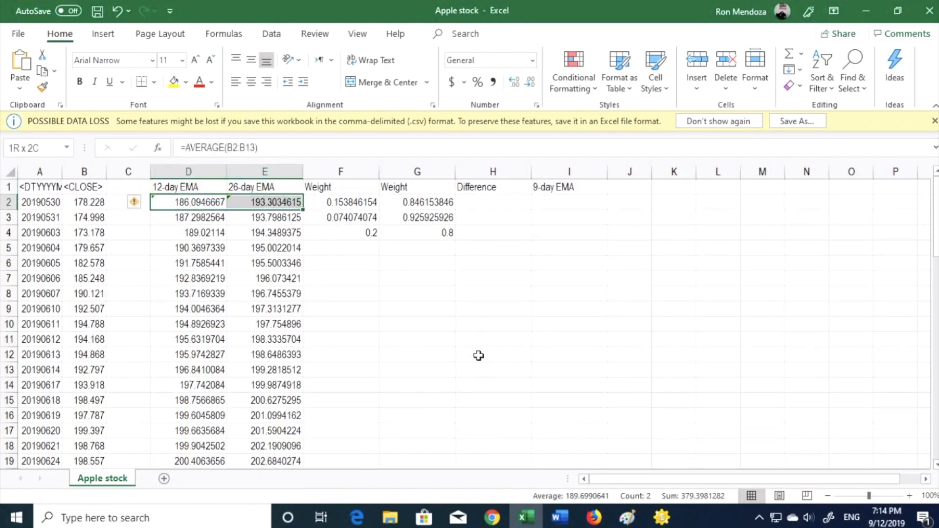
{"action": "key", "text": "ctrl+shift+Down"}
{"action": "key", "text": "ctrl+1"}
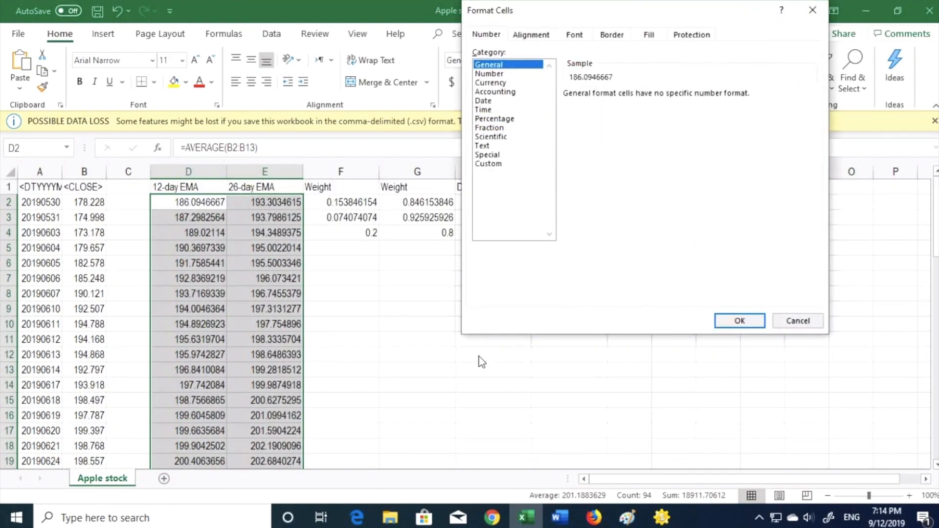
{"action": "key", "text": "Down"}
{"action": "key", "text": "Return"}
{"action": "key", "text": "Up"}
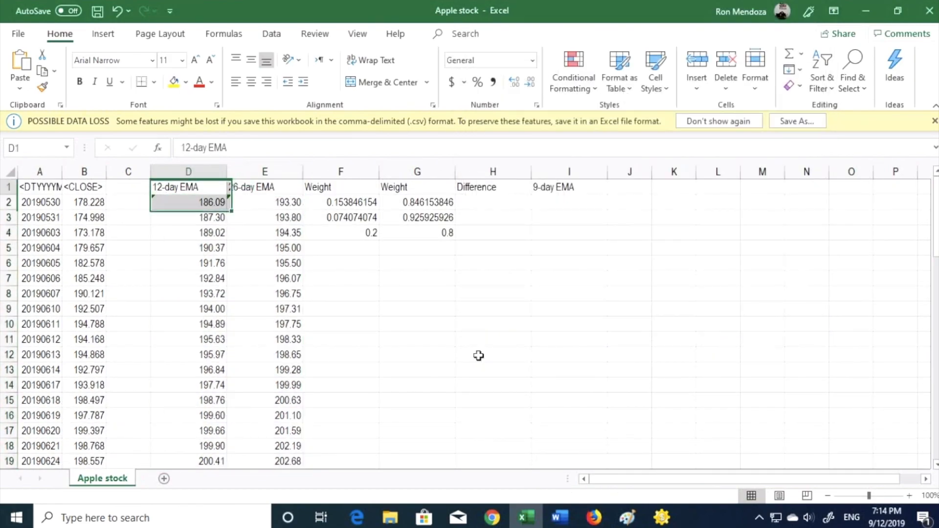
{"action": "key", "text": "Right"}
{"action": "key", "text": "Right"}
{"action": "key", "text": "Down"}
{"action": "key", "text": "Down"}
{"action": "key", "text": "Down"}
{"action": "key", "text": "Right"}
{"action": "key", "text": "Right"}
{"action": "key", "text": "Up"}
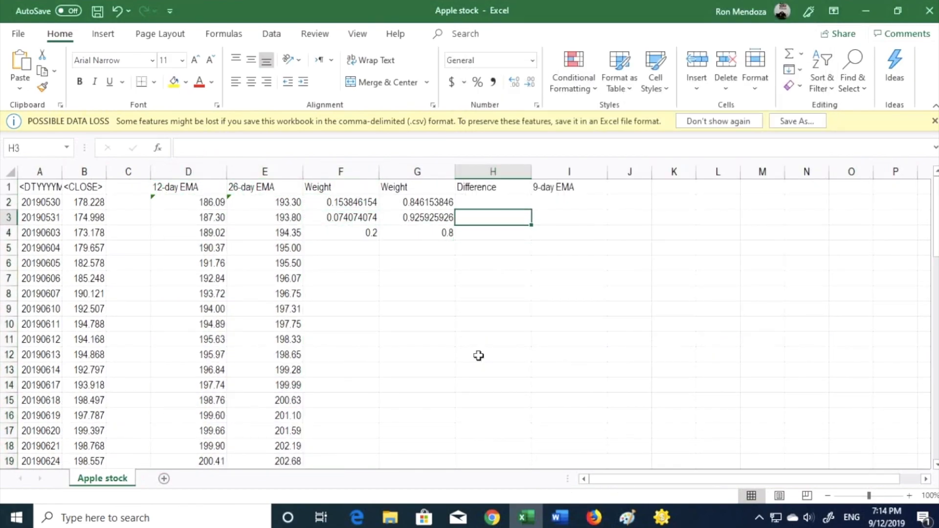
{"action": "key", "text": "Up"}
{"action": "type", "text": "="}
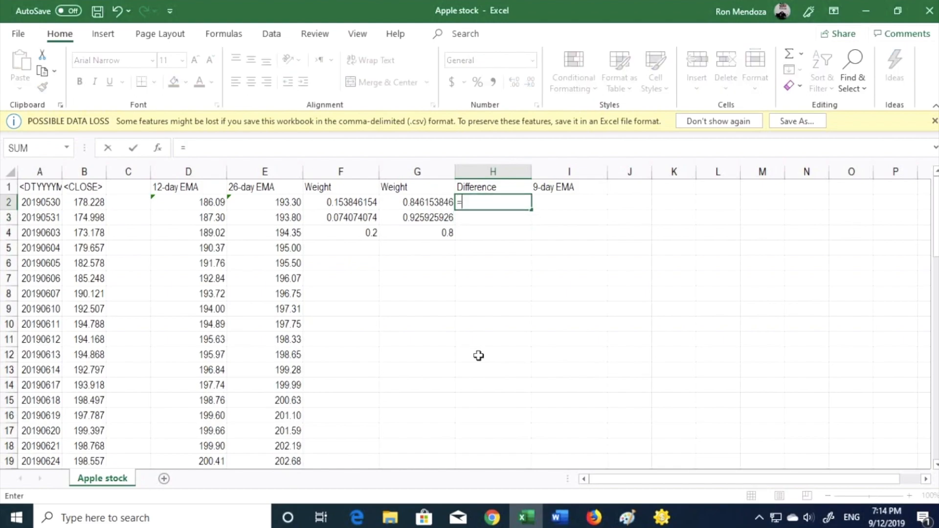
{"action": "key", "text": "Escape"}
Check the 26-day EMA formula in E3.
{"action": "key", "text": "Left"}
{"action": "key", "text": "Left"}
{"action": "key", "text": "Left"}
{"action": "key", "text": "Down"}
{"action": "key", "text": "Up"}
{"action": "key", "text": "Right"}
{"action": "key", "text": "Right"}
{"action": "key", "text": "Right"}
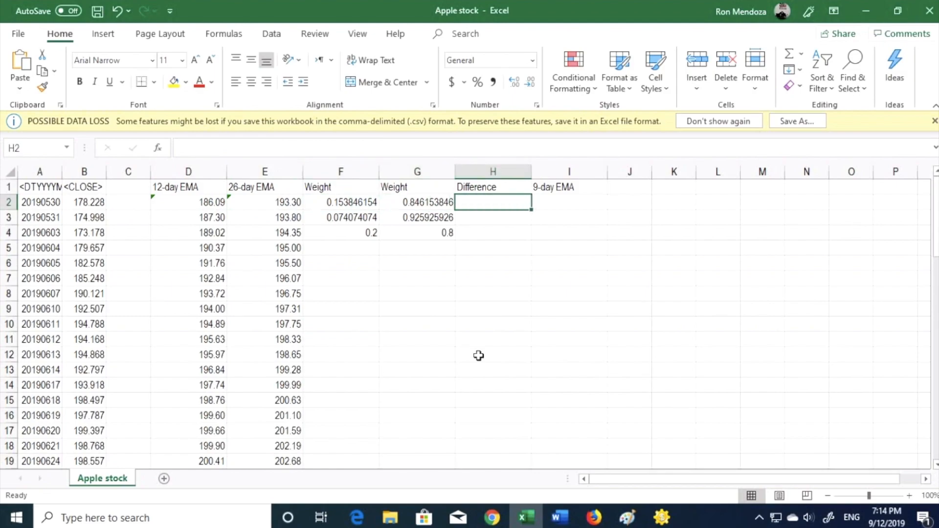
{"action": "key", "text": "Left"}
{"action": "key", "text": "Left"}
{"action": "key", "text": "Left"}
{"action": "key", "text": "Down"}
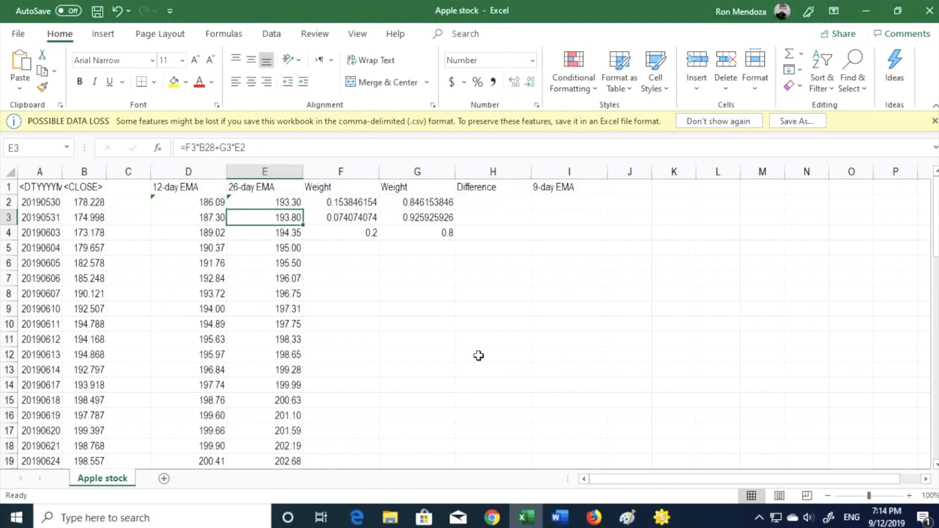
{"action": "key", "text": "Right"}
{"action": "key", "text": "Right"}
{"action": "key", "text": "Up"}
{"action": "key", "text": "Right"}
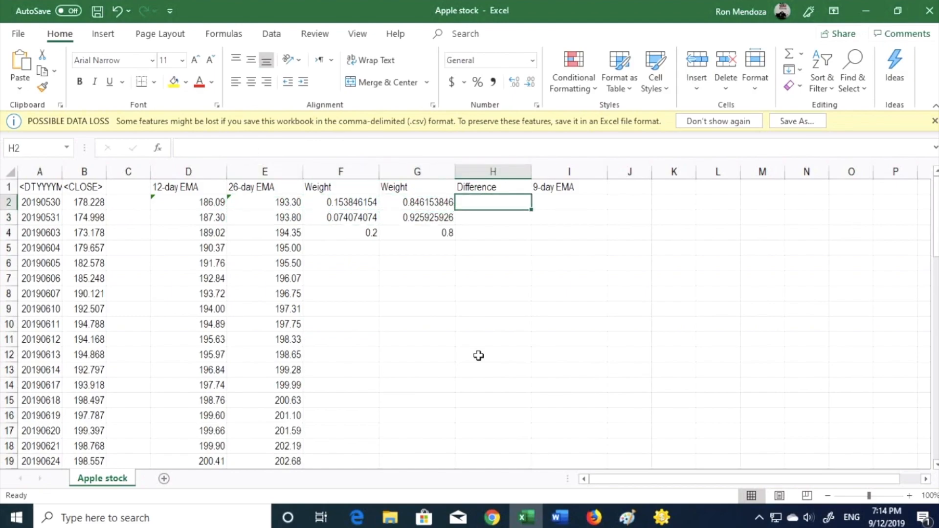
Enter the difference formula =D28-E3 in H2, subtracting the 26-day EMA from the 12-day EMA.
{"action": "type", "text": "="}
{"action": "key", "text": "Left"}
{"action": "key", "text": "Left"}
{"action": "key", "text": "Left"}
{"action": "key", "text": "Left"}
{"action": "key", "text": "Left"}
{"action": "key", "text": "Left"}
{"action": "key", "text": "Left"}
{"action": "key", "text": "Right"}
{"action": "key", "text": "Right"}
{"action": "key", "text": "Right"}
{"action": "key", "text": "Down"}
{"action": "key", "text": "Down"}
{"action": "key", "text": "Down"}
{"action": "key", "text": "Down"}
{"action": "key", "text": "Down"}
{"action": "key", "text": "Down"}
{"action": "key", "text": "Down"}
{"action": "key", "text": "Down"}
{"action": "key", "text": "Down"}
{"action": "key", "text": "Down"}
{"action": "key", "text": "Down"}
{"action": "key", "text": "Down"}
{"action": "key", "text": "Down"}
{"action": "key", "text": "Down"}
{"action": "key", "text": "Down"}
{"action": "key", "text": "Down"}
{"action": "key", "text": "Down"}
{"action": "key", "text": "Down"}
{"action": "key", "text": "Down"}
{"action": "key", "text": "Down"}
{"action": "key", "text": "Down"}
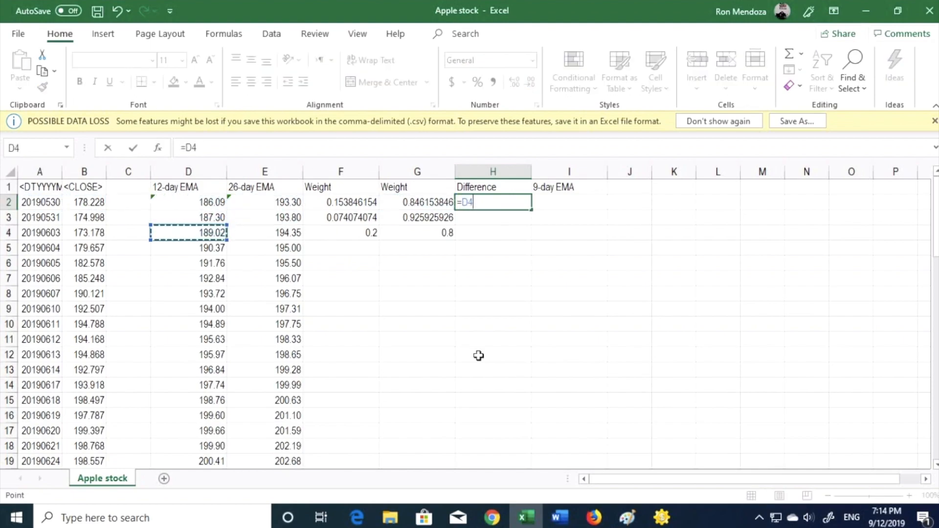
{"action": "key", "text": "Up"}
{"action": "key", "text": "Up"}
{"action": "key", "text": "Up"}
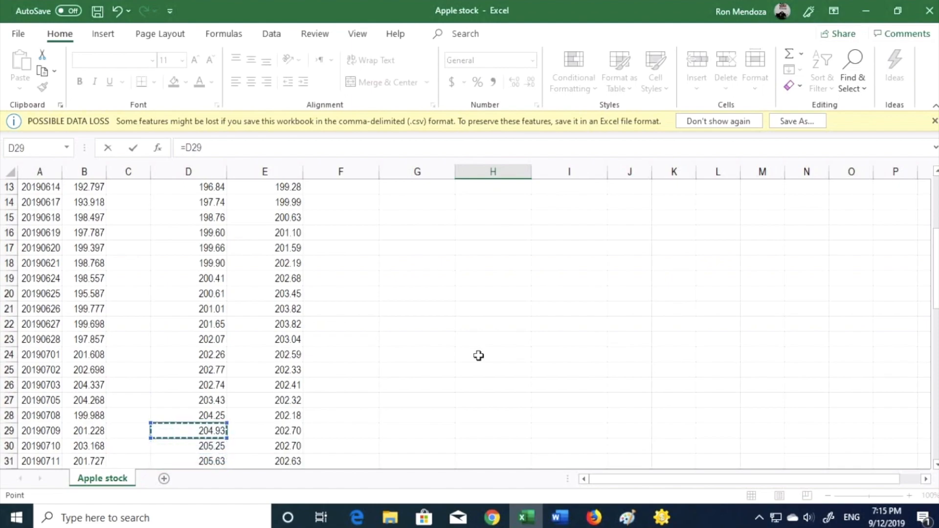
{"action": "type", "text": "-"}
{"action": "key", "text": "Up"}
{"action": "key", "text": "Left"}
{"action": "key", "text": "Left"}
{"action": "key", "text": "Left"}
{"action": "key", "text": "Down"}
{"action": "key", "text": "Down"}
{"action": "key", "text": "ctrl+Return"}
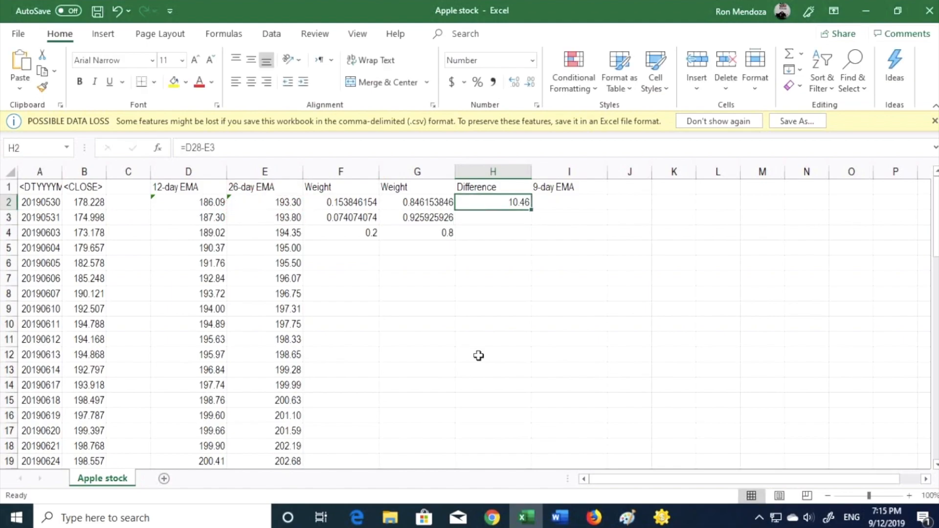
Fill the difference formula from H2 down column H to row 29.
{"action": "key", "text": "shift+Down"}
{"action": "key", "text": "shift+Down"}
{"action": "key", "text": "shift+Down"}
{"action": "key", "text": "shift+Down"}
{"action": "key", "text": "shift+Down"}
{"action": "key", "text": "shift+Down"}
{"action": "key", "text": "shift+Down"}
{"action": "key", "text": "shift+Down"}
{"action": "key", "text": "shift+Down"}
{"action": "key", "text": "shift+Down"}
{"action": "key", "text": "shift+Down"}
{"action": "key", "text": "shift+Down"}
{"action": "key", "text": "shift+Down"}
{"action": "key", "text": "shift+Down"}
{"action": "key", "text": "shift+Down"}
{"action": "key", "text": "shift+Down"}
{"action": "key", "text": "shift+Down"}
{"action": "key", "text": "shift+Down"}
{"action": "key", "text": "shift+Down"}
{"action": "key", "text": "shift+Down"}
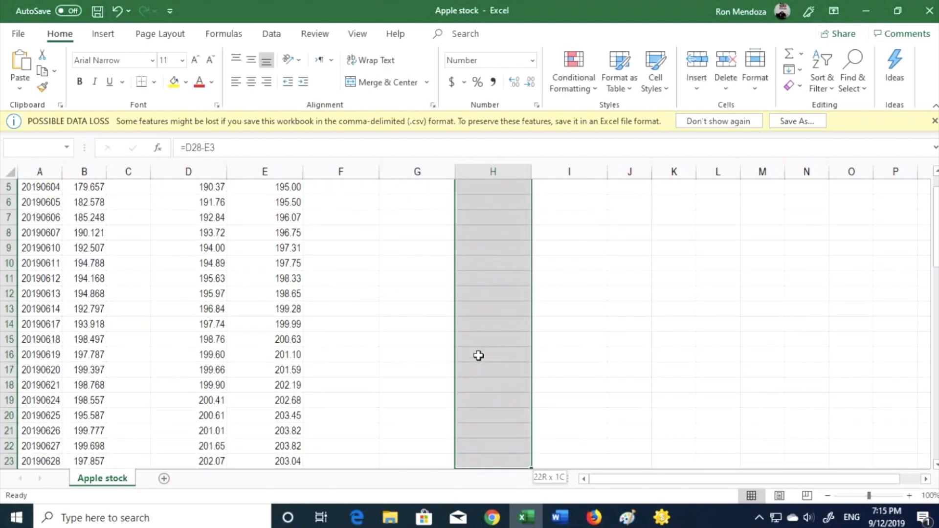
{"action": "key", "text": "shift+Up"}
{"action": "key", "text": "shift+Up"}
{"action": "key", "text": "shift+Up"}
{"action": "key", "text": "shift+Up"}
{"action": "key", "text": "ctrl+d"}
{"action": "key", "text": "ctrl+Down"}
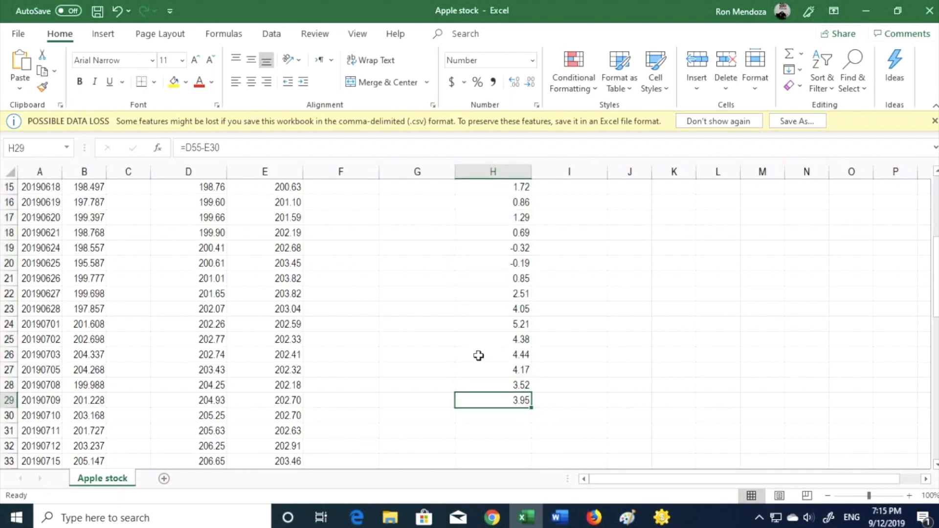
Inspect the last difference formula in H29 and its referenced cells.
{"action": "key", "text": "F2"}
{"action": "scroll", "coordinate": [478, 356], "scroll_direction": "down", "scroll_amount": 10}
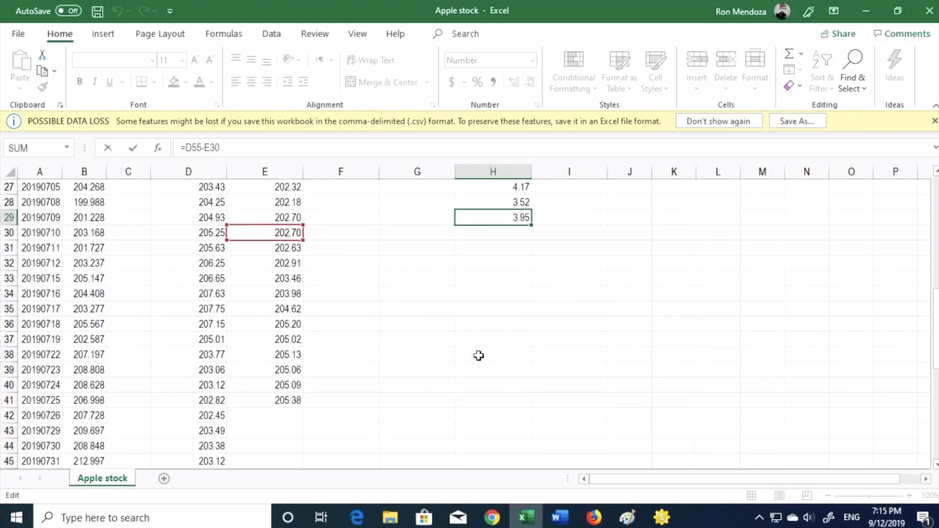
{"action": "left_click", "coordinate": [478, 356]}
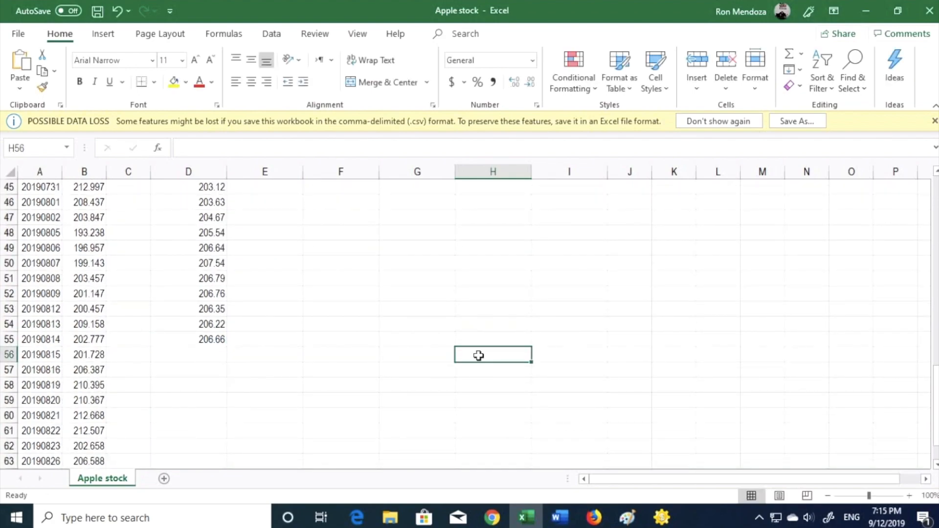
{"action": "key", "text": "ctrl+Up"}
{"action": "key", "text": "Up"}
{"action": "key", "text": "Up"}
{"action": "key", "text": "ctrl+Up"}
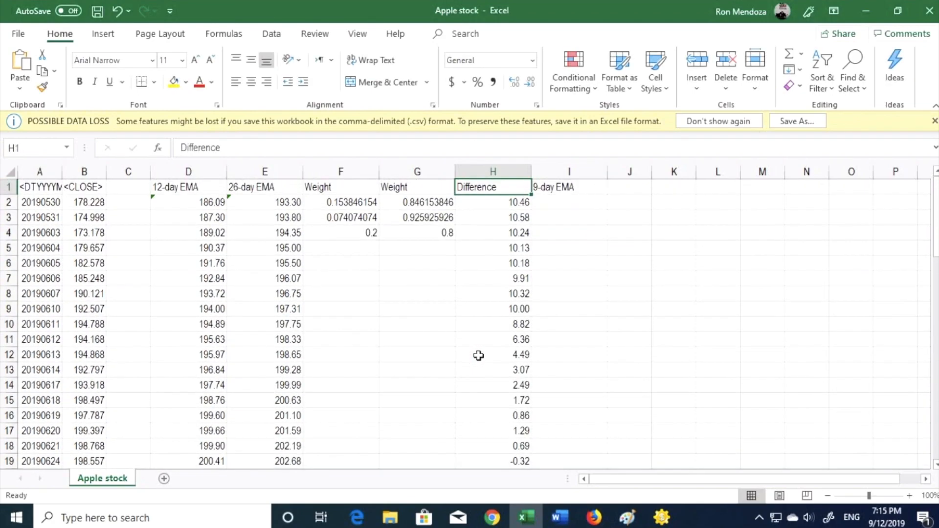
Enter =AVERAGE(H2:H10) in I2 as the starting 9-day EMA.
{"action": "key", "text": "Right"}
{"action": "key", "text": "Down"}
{"action": "type", "text": "="}
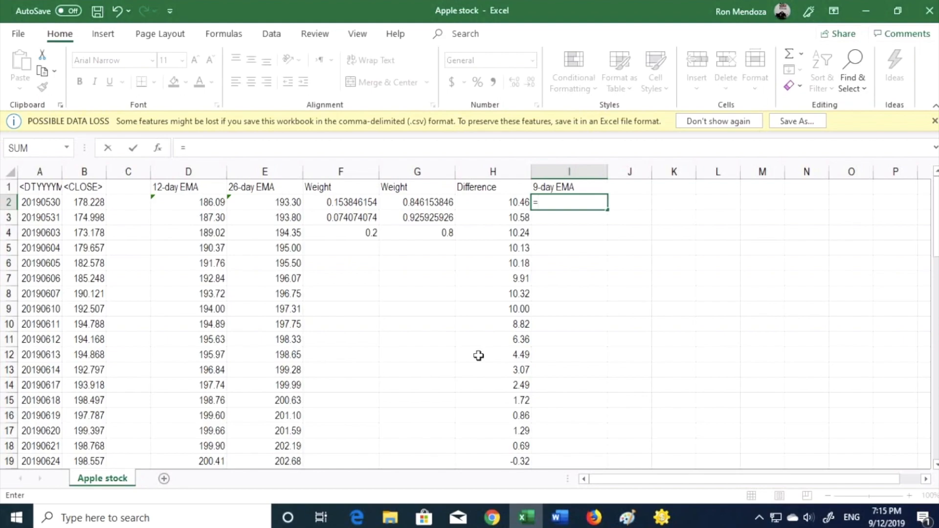
{"action": "type", "text": "average"}
{"action": "key", "text": "Tab"}
{"action": "key", "text": "Left"}
{"action": "key", "text": "shift+Down"}
{"action": "key", "text": "shift+Down"}
{"action": "key", "text": "shift+Down"}
{"action": "key", "text": "shift+Down"}
{"action": "key", "text": "shift+Down"}
{"action": "key", "text": "shift+Down"}
{"action": "key", "text": "shift+Down"}
{"action": "key", "text": "shift+Down"}
{"action": "key", "text": "shift+Down"}
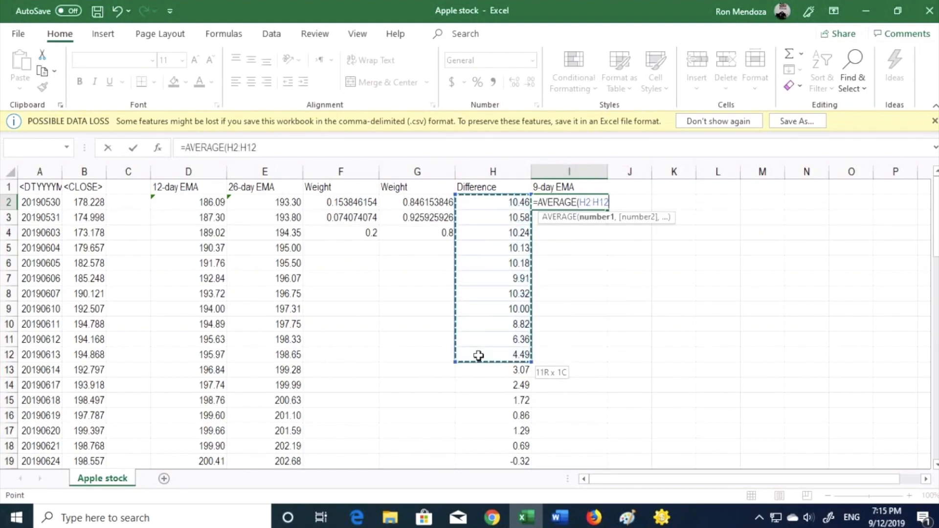
{"action": "key", "text": "Return"}
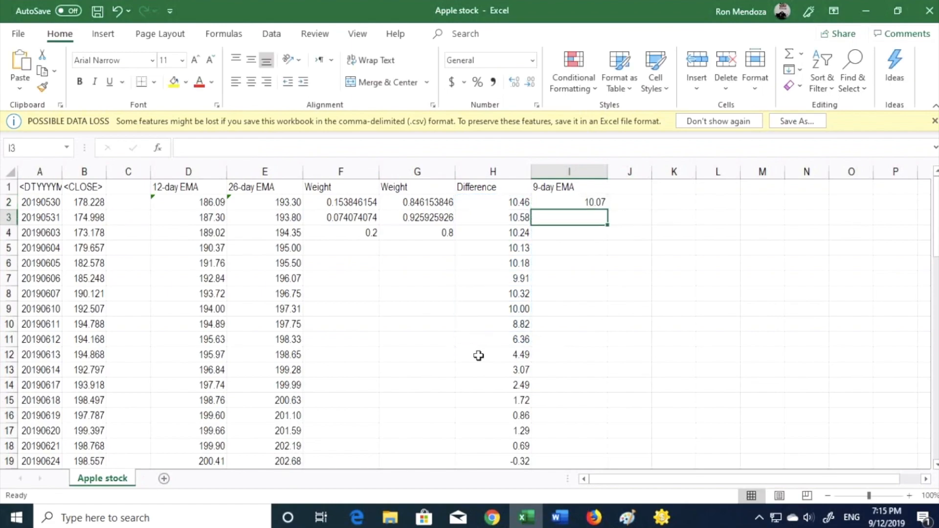
Enter the 9-day EMA formula in I3 weighting H11 by F4 and I2 by G4.
{"action": "type", "text": "="}
{"action": "key", "text": "Left"}
{"action": "key", "text": "Left"}
{"action": "key", "text": "Left"}
{"action": "key", "text": "Down"}
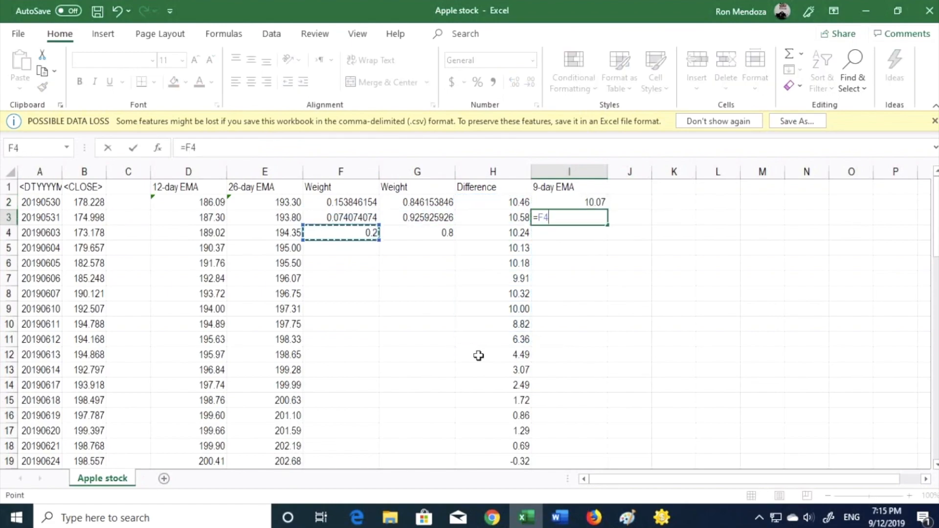
{"action": "type", "text": "*"}
{"action": "key", "text": "Up"}
{"action": "key", "text": "Left"}
{"action": "key", "text": "Down"}
{"action": "key", "text": "Down"}
{"action": "key", "text": "Down"}
{"action": "key", "text": "Down"}
{"action": "key", "text": "Down"}
{"action": "key", "text": "Down"}
{"action": "key", "text": "Down"}
{"action": "key", "text": "Down"}
{"action": "key", "text": "Down"}
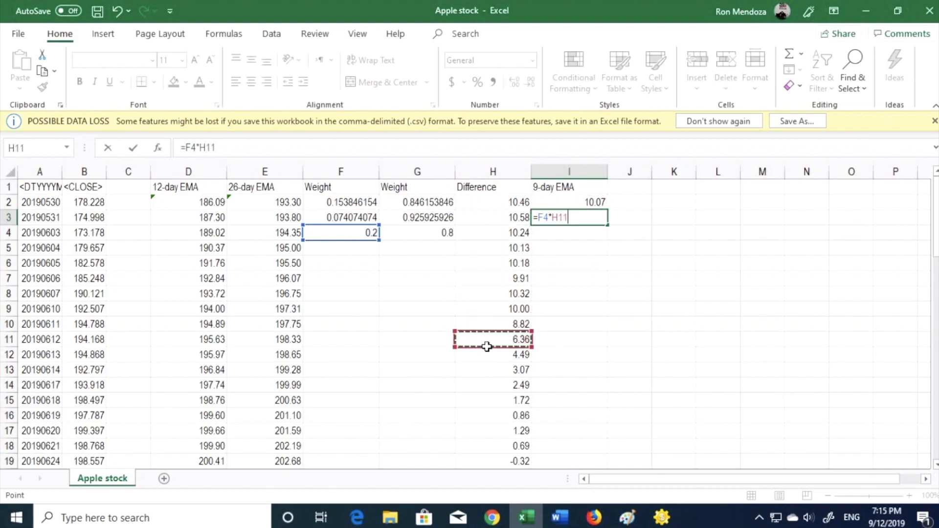
{"action": "type", "text": "+"}
{"action": "key", "text": "Up"}
{"action": "key", "text": "Up"}
{"action": "key", "text": "Left"}
{"action": "key", "text": "Left"}
{"action": "key", "text": "Down"}
{"action": "key", "text": "Down"}
{"action": "key", "text": "Down"}
{"action": "type", "text": "*"}
{"action": "key", "text": "Up"}
{"action": "key", "text": "Return"}
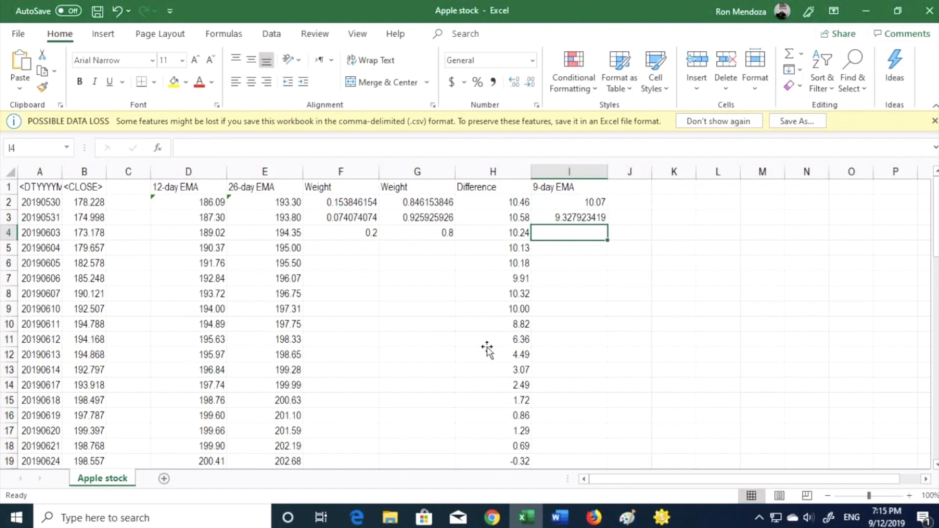
Enter =$F$4*H12+$G$4*I3 in I4 with absolute references to the weights.
{"action": "type", "text": "="}
{"action": "key", "text": "Left"}
{"action": "key", "text": "Left"}
{"action": "key", "text": "Left"}
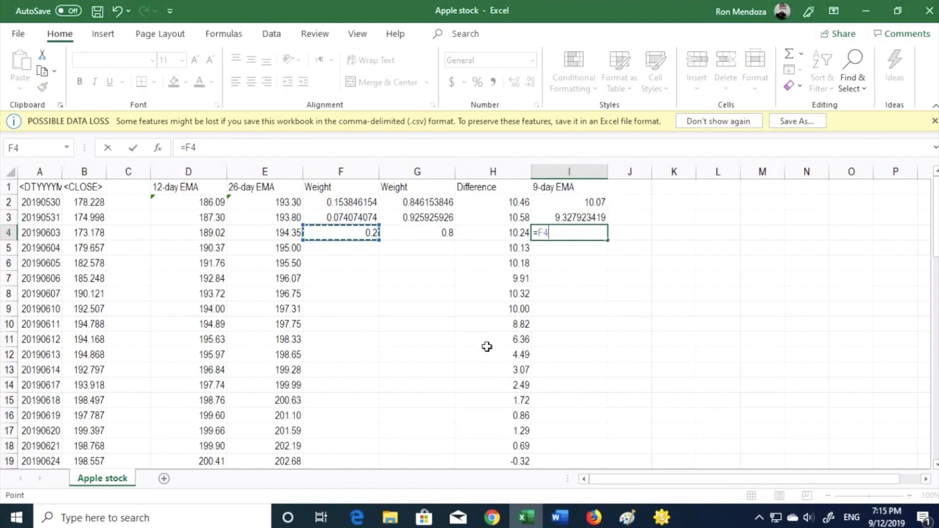
{"action": "key", "text": "F4"}
{"action": "type", "text": "*"}
{"action": "key", "text": "Left"}
{"action": "key", "text": "Down"}
{"action": "key", "text": "Down"}
{"action": "key", "text": "Down"}
{"action": "key", "text": "Down"}
{"action": "key", "text": "Down"}
{"action": "key", "text": "Down"}
{"action": "key", "text": "Down"}
{"action": "key", "text": "Down"}
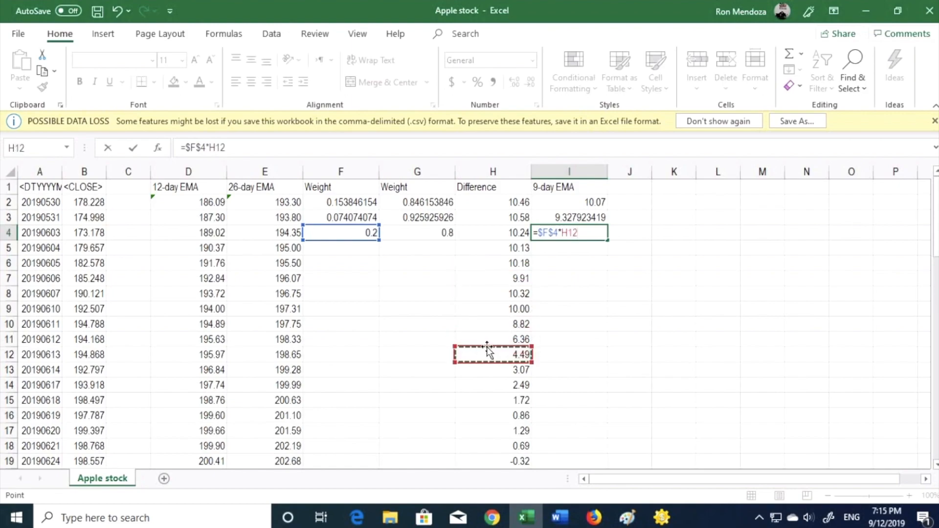
{"action": "type", "text": "+"}
{"action": "key", "text": "Left"}
{"action": "key", "text": "Left"}
{"action": "key", "text": "F4"}
{"action": "type", "text": "*"}
{"action": "key", "text": "Up"}
{"action": "key", "text": "Return"}
Fill the I4 formula down column I through row 27.
{"action": "key", "text": "shift+Up"}
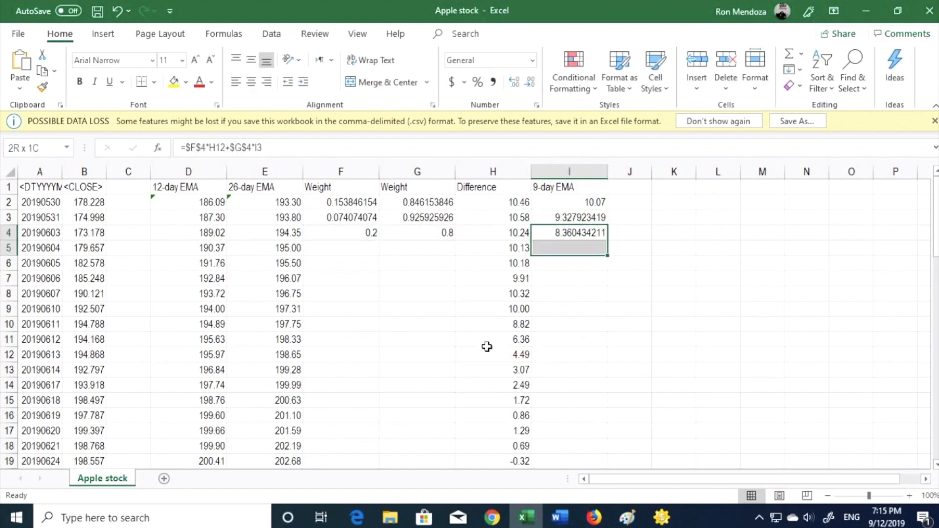
{"action": "key", "text": "shift+Down"}
{"action": "key", "text": "shift+Down"}
{"action": "key", "text": "shift+Down"}
{"action": "key", "text": "shift+Down"}
{"action": "key", "text": "shift+Down"}
{"action": "key", "text": "shift+Down"}
{"action": "key", "text": "shift+Down"}
{"action": "key", "text": "shift+Down"}
{"action": "key", "text": "shift+Down"}
{"action": "key", "text": "shift+Down"}
{"action": "key", "text": "shift+Down"}
{"action": "key", "text": "shift+Down"}
{"action": "key", "text": "shift+Down"}
{"action": "key", "text": "shift+Down"}
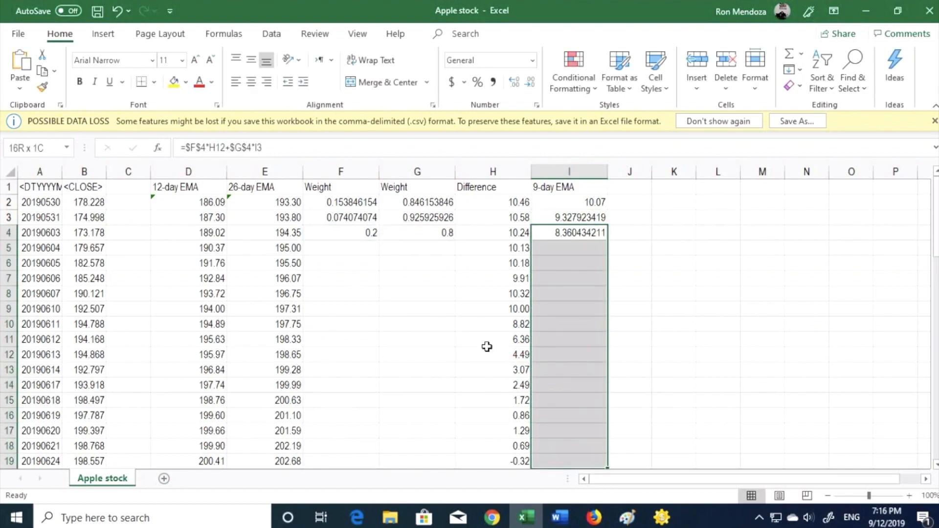
{"action": "key", "text": "shift+Down"}
{"action": "key", "text": "shift+Down"}
{"action": "key", "text": "shift+Down"}
{"action": "key", "text": "shift+Down"}
{"action": "key", "text": "shift+Down"}
{"action": "key", "text": "shift+Down"}
{"action": "key", "text": "shift+Down"}
{"action": "key", "text": "shift+Down"}
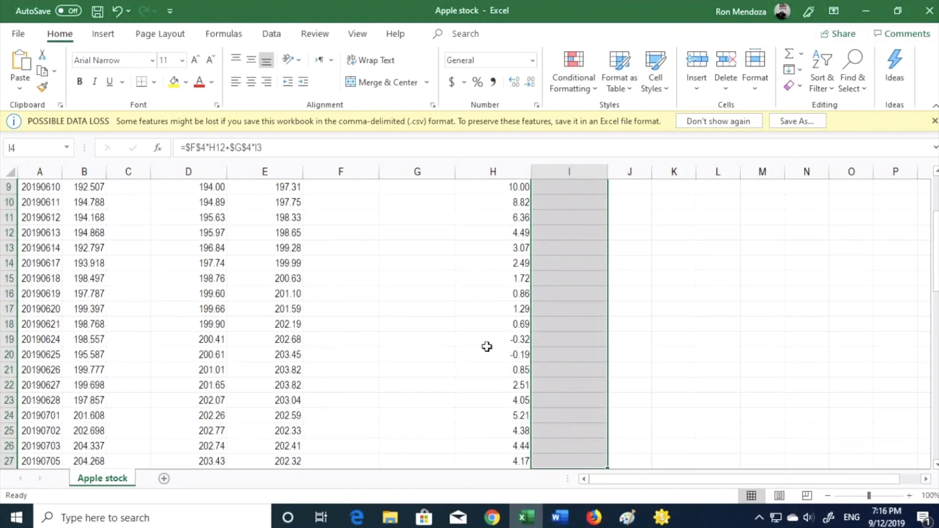
{"action": "key", "text": "ctrl+d"}
{"action": "key", "text": "ctrl+q"}
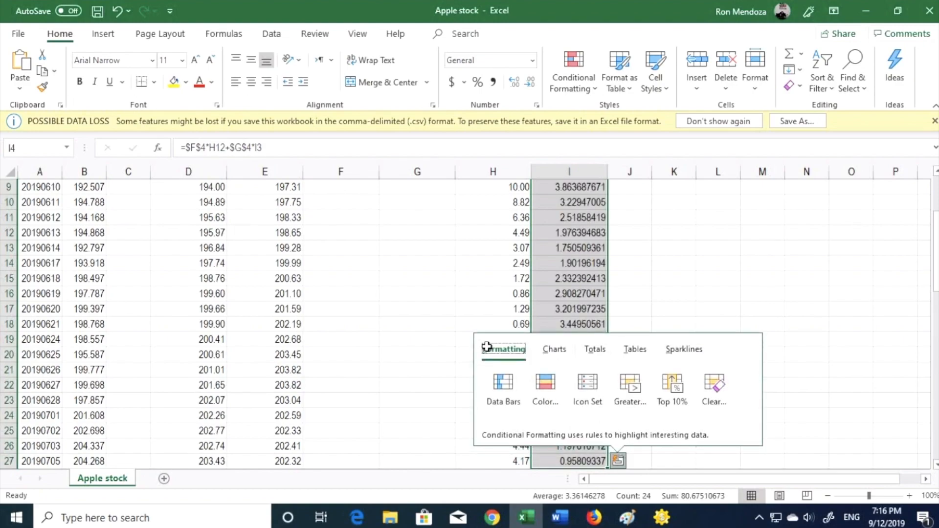
{"action": "left_click", "coordinate": [597, 275]}
Clear the 9-day EMA cells from I21 to I27 that reference rows beyond the difference data.
{"action": "key", "text": "ctrl+Down"}
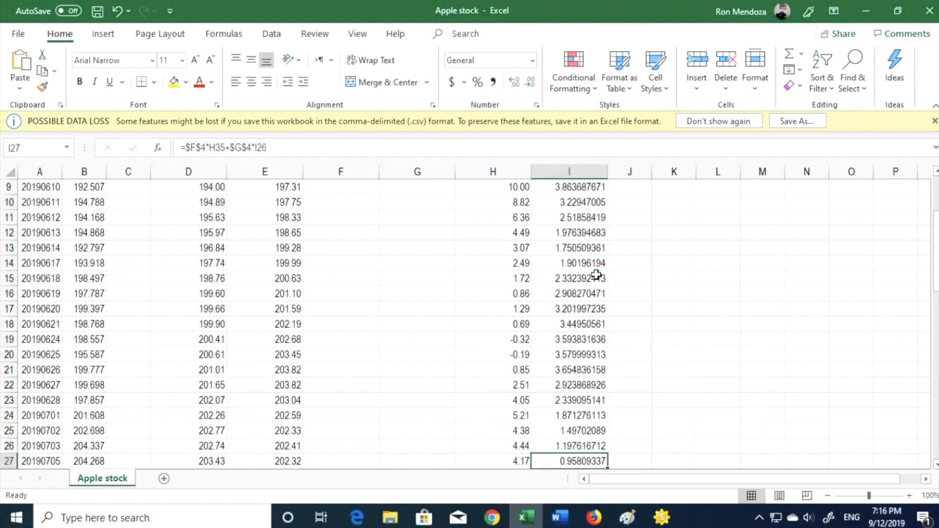
{"action": "key", "text": "F2"}
{"action": "scroll", "coordinate": [596, 275], "scroll_direction": "down", "scroll_amount": 4}
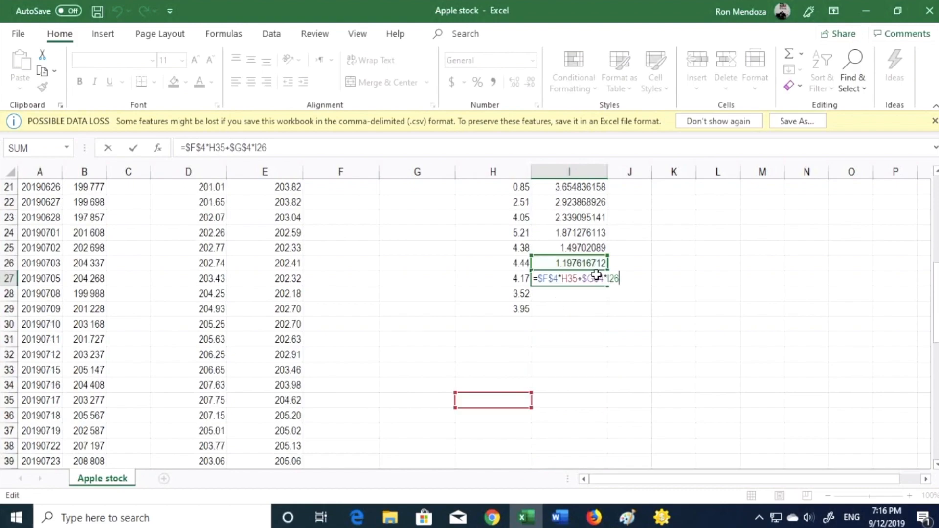
{"action": "key", "text": "Escape"}
{"action": "key", "text": "shift+Up"}
{"action": "key", "text": "shift+Up"}
{"action": "key", "text": "shift+Up"}
{"action": "key", "text": "shift+Up"}
{"action": "key", "text": "shift+Up"}
{"action": "key", "text": "shift+Up"}
{"action": "key", "text": "shift+Up"}
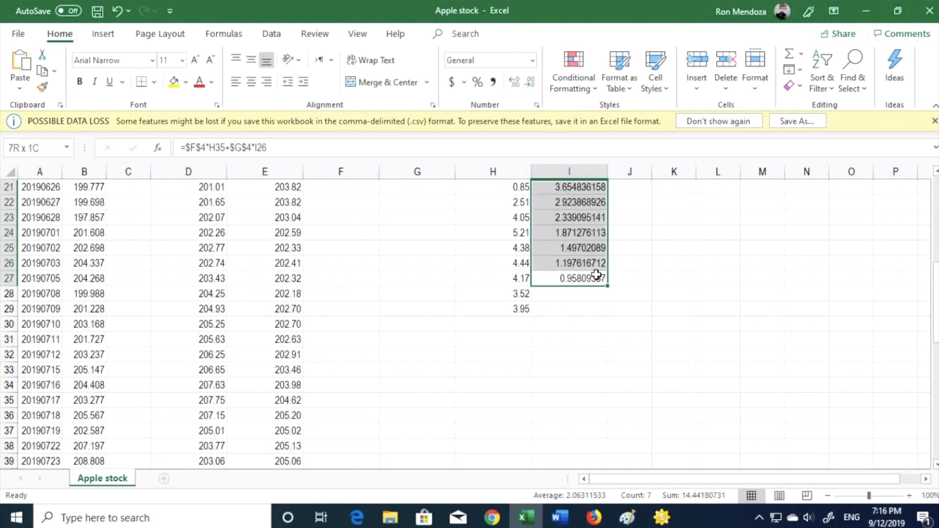
{"action": "key", "text": "Delete"}
Fill the 9-day EMA formula from I20 down one row into I21.
{"action": "key", "text": "Up"}
{"action": "key", "text": "Up"}
{"action": "key", "text": "Up"}
{"action": "key", "text": "Up"}
{"action": "key", "text": "Up"}
{"action": "key", "text": "Up"}
{"action": "key", "text": "Up"}
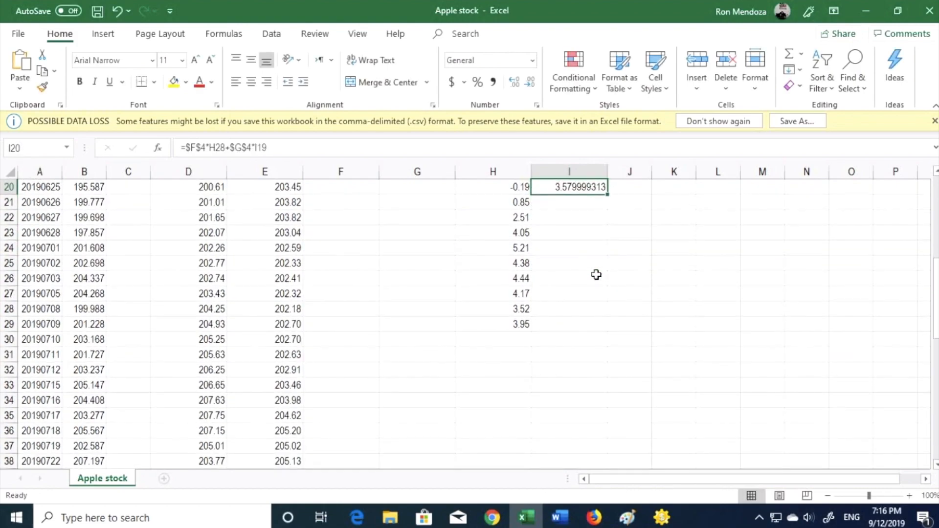
{"action": "key", "text": "F2"}
{"action": "key", "text": "Escape"}
{"action": "key", "text": "shift+Down"}
{"action": "key", "text": "ctrl+d"}
{"action": "key", "text": "ctrl+Up"}
{"action": "key", "text": "Down"}
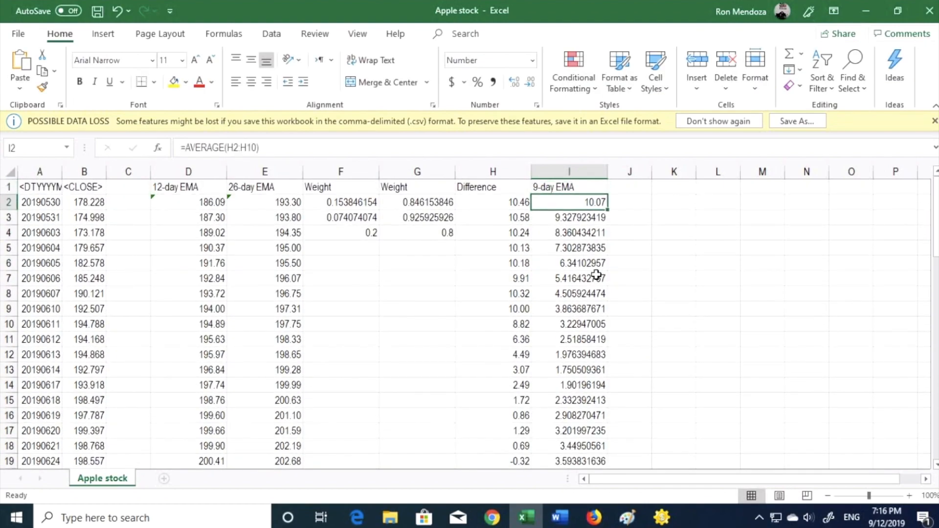
Format the 9-day EMA values in I2:I21 as Number with two decimal places.
{"action": "key", "text": "ctrl+shift+Down"}
{"action": "scroll", "coordinate": [597, 275], "scroll_direction": "up", "scroll_amount": 1}
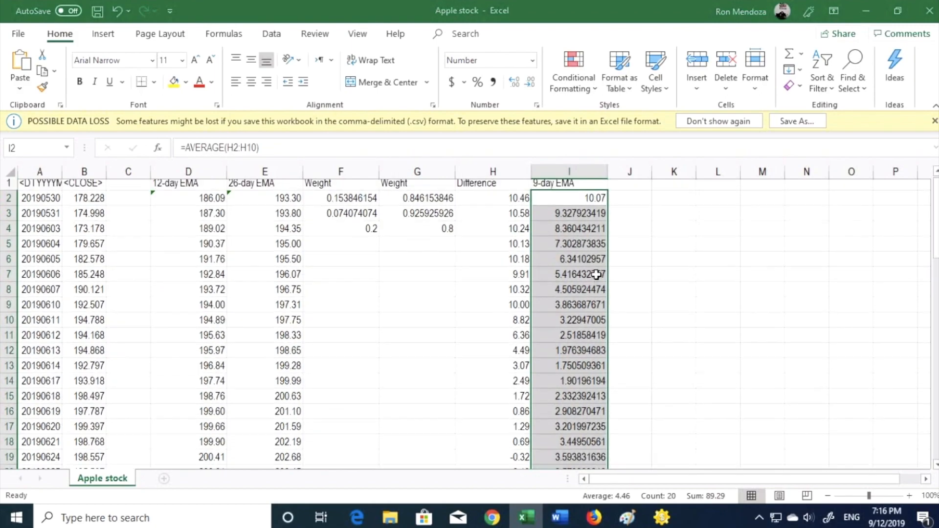
{"action": "key", "text": "ctrl+1"}
{"action": "key", "text": "Tab"}
{"action": "key", "text": "Tab"}
{"action": "key", "text": "Tab"}
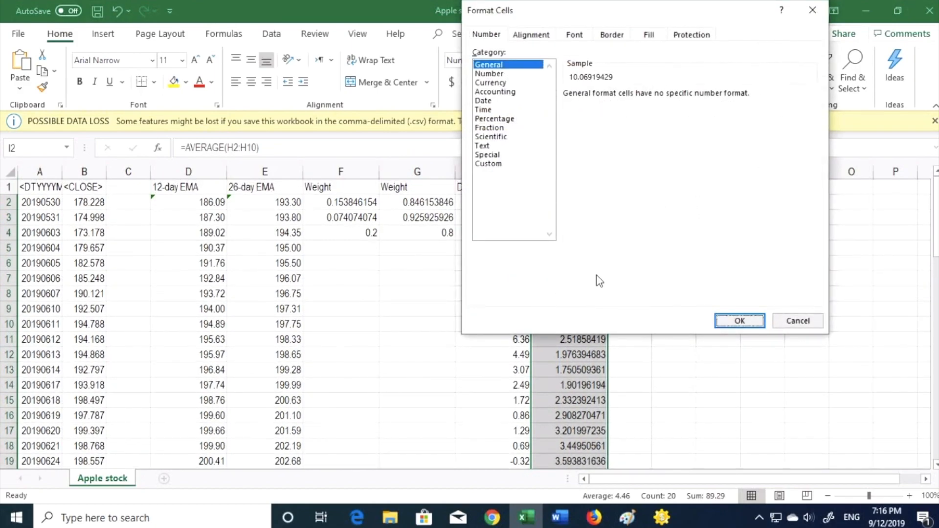
{"action": "key", "text": "Tab"}
{"action": "key", "text": "Escape"}
{"action": "key", "text": "ctrl+1"}
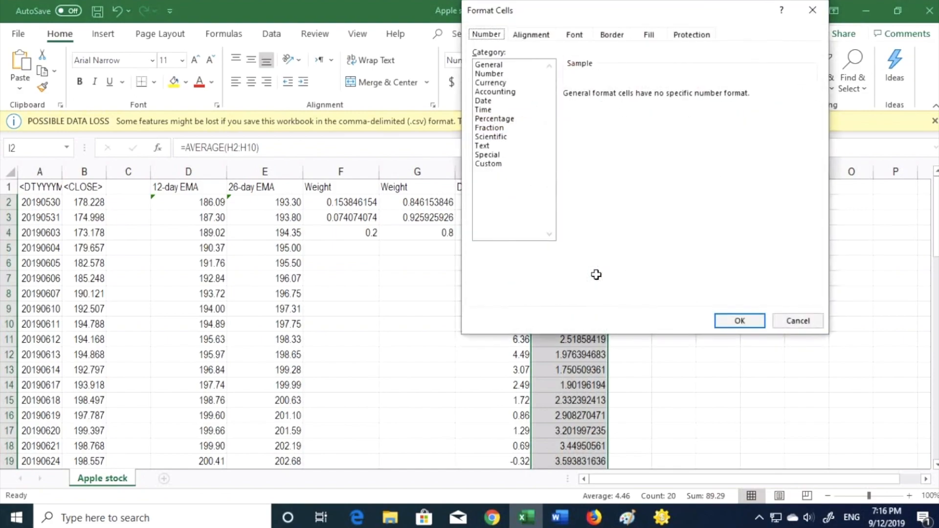
{"action": "key", "text": "Tab"}
{"action": "key", "text": "Down"}
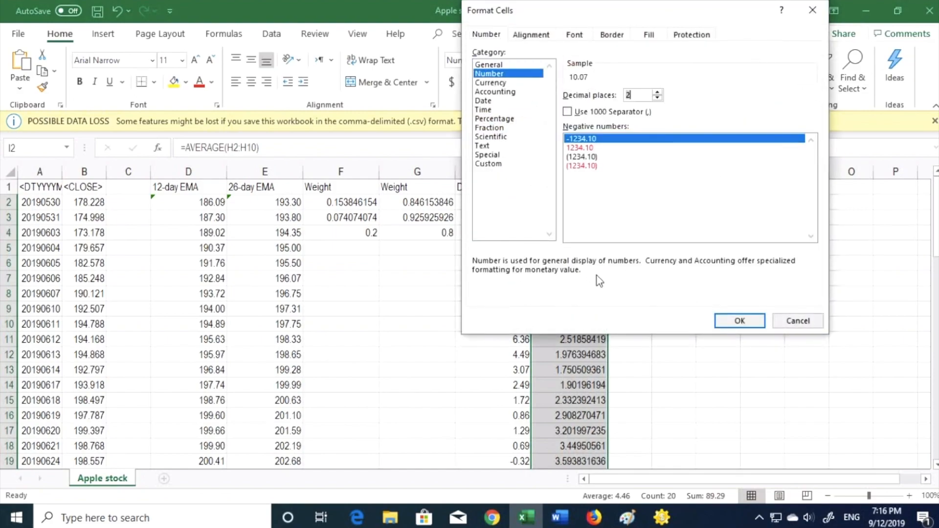
{"action": "key", "text": "Return"}
Insert a recommended line chart of the Difference and 9-day EMA columns, H2 through I29.
{"action": "key", "text": "Left"}
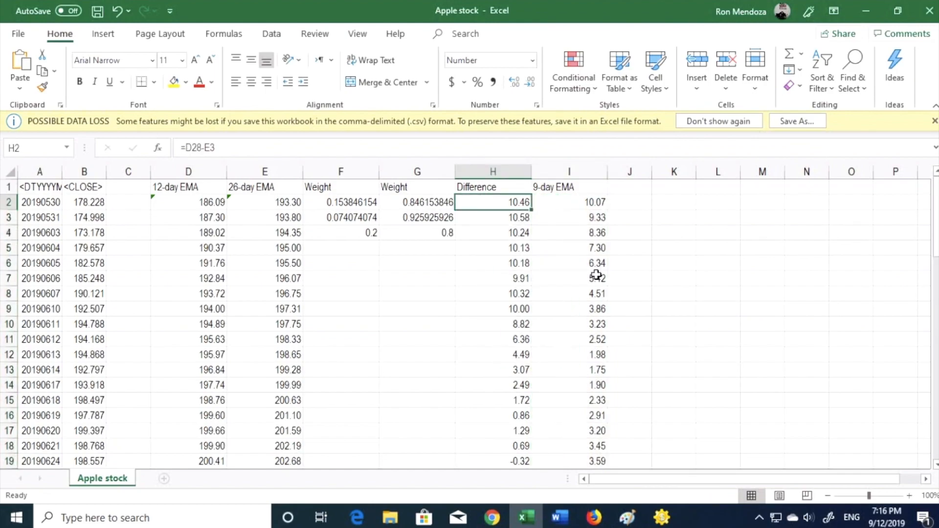
{"action": "key", "text": "shift+Right"}
{"action": "key", "text": "ctrl+shift+Down"}
{"action": "key", "text": "alt"}
{"action": "key", "text": "n"}
{"action": "key", "text": "r"}
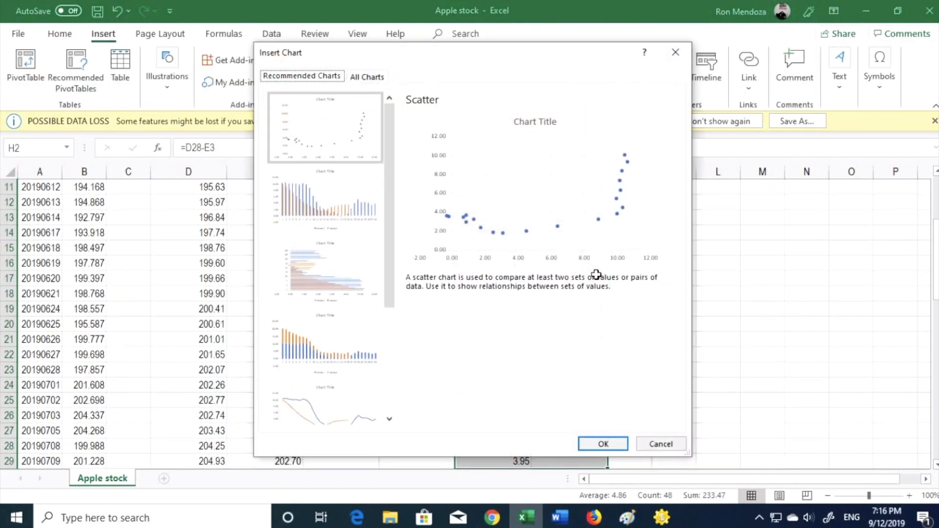
{"action": "left_click", "coordinate": [339, 418]}
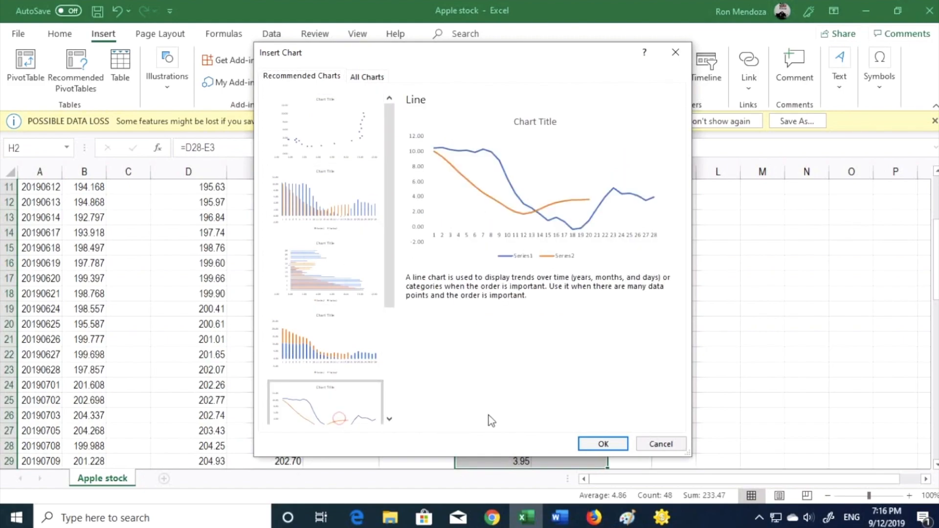
{"action": "left_click", "coordinate": [602, 444]}
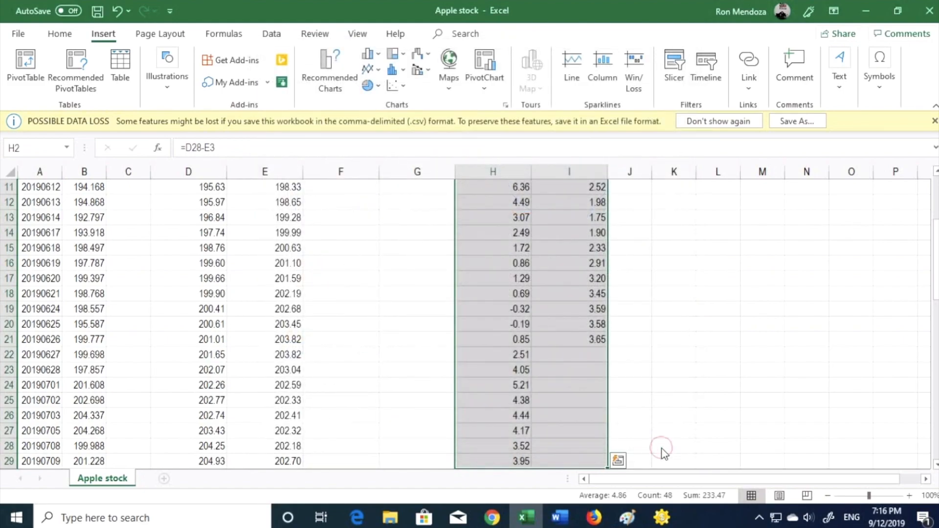
Step through the difference formulas in column H to check their references.
{"action": "key", "text": "ctrl+Up"}
{"action": "key", "text": "Down"}
{"action": "key", "text": "Down"}
{"action": "key", "text": "Right"}
{"action": "key", "text": "Left"}
{"action": "key", "text": "Down"}
{"action": "key", "text": "Down"}
{"action": "key", "text": "Down"}
{"action": "key", "text": "Down"}
{"action": "key", "text": "Down"}
{"action": "key", "text": "Down"}
{"action": "key", "text": "Down"}
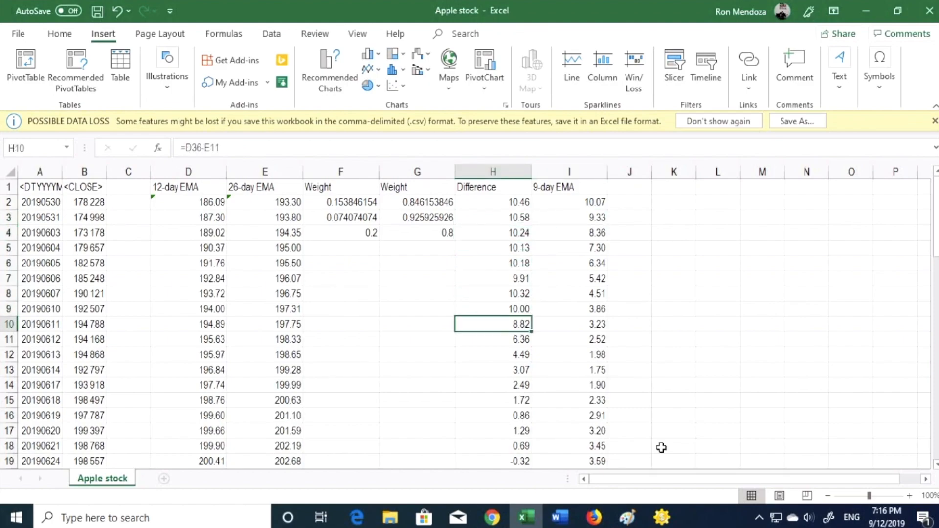
{"action": "key", "text": "Down"}
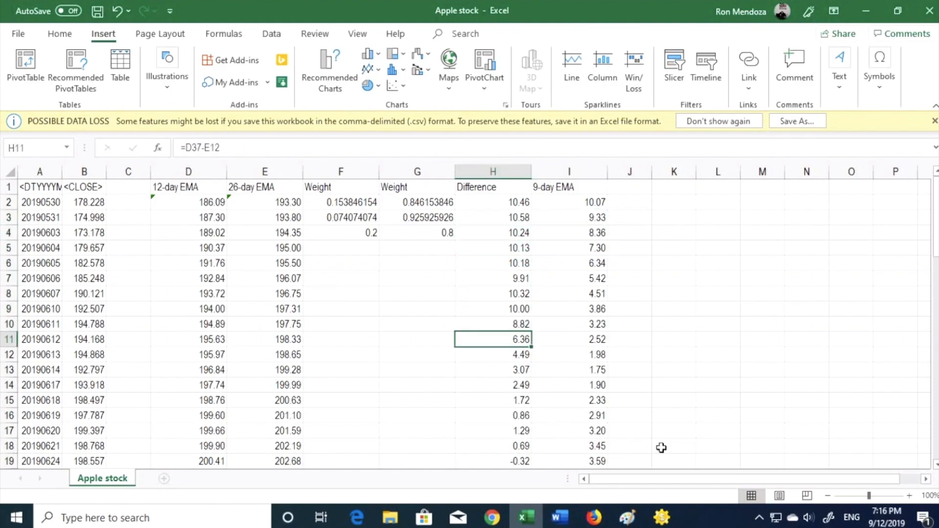
Review the Difference and 9-day EMA columns to compare which rows each range should cover.
{"action": "key", "text": "shift+Page_Down"}
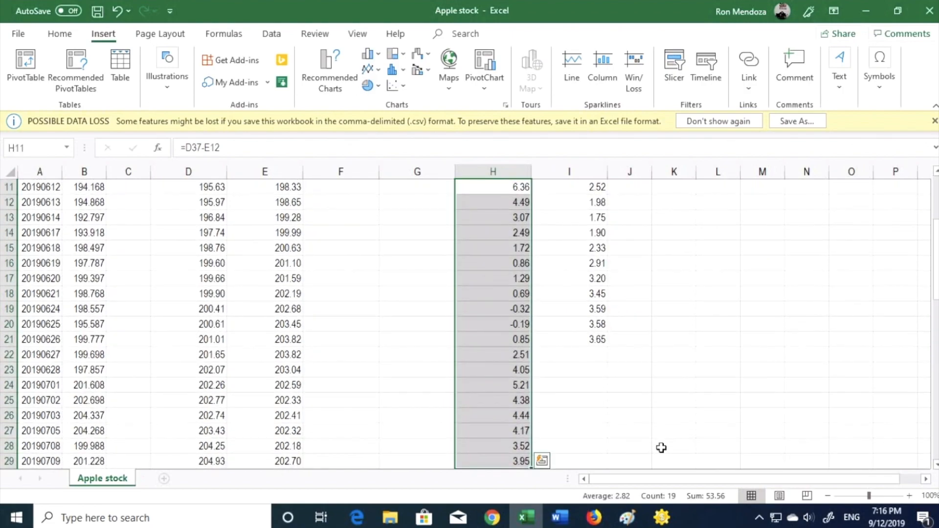
{"action": "left_click_drag", "start_coordinate": [936, 275], "coordinate": [936, 235]}
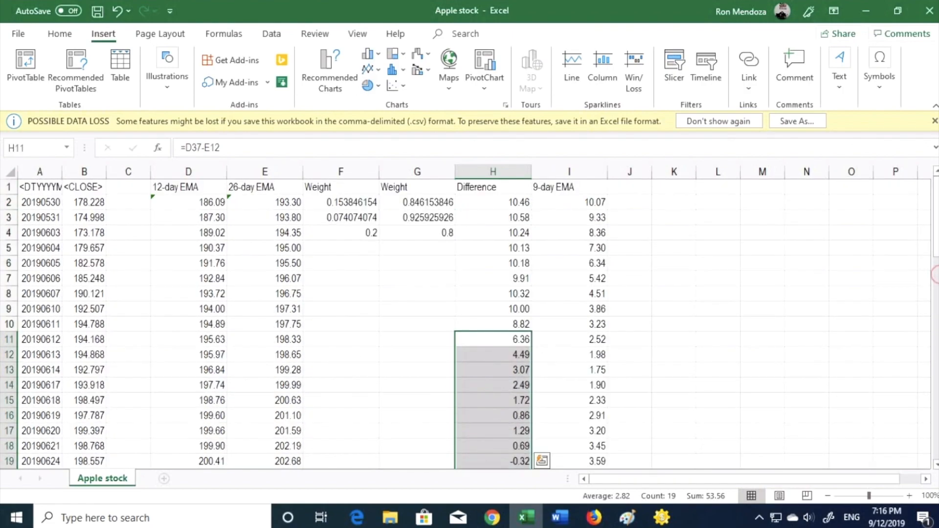
{"action": "left_click", "coordinate": [604, 221], "text": "ctrl"}
{"action": "key", "text": "ctrl+Down"}
{"action": "key", "text": "Up"}
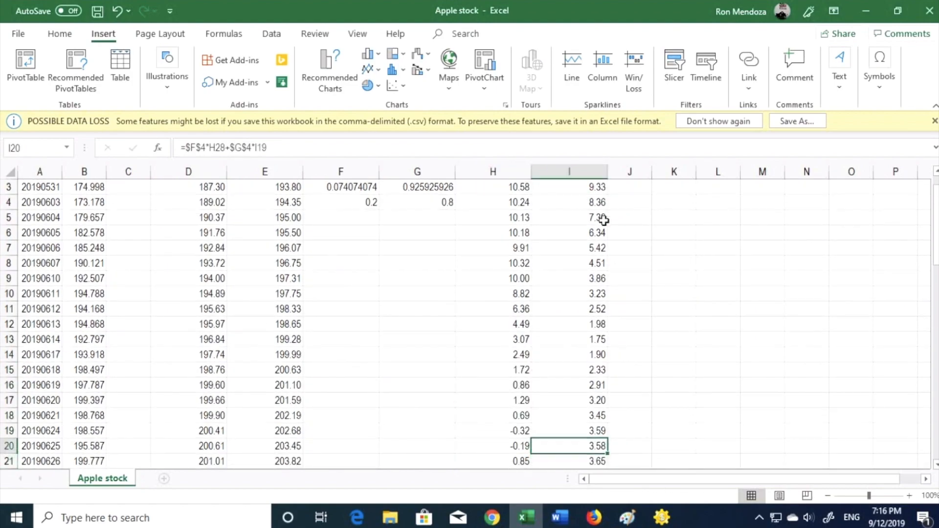
{"action": "key", "text": "ctrl+Up"}
{"action": "left_click", "coordinate": [604, 220]}
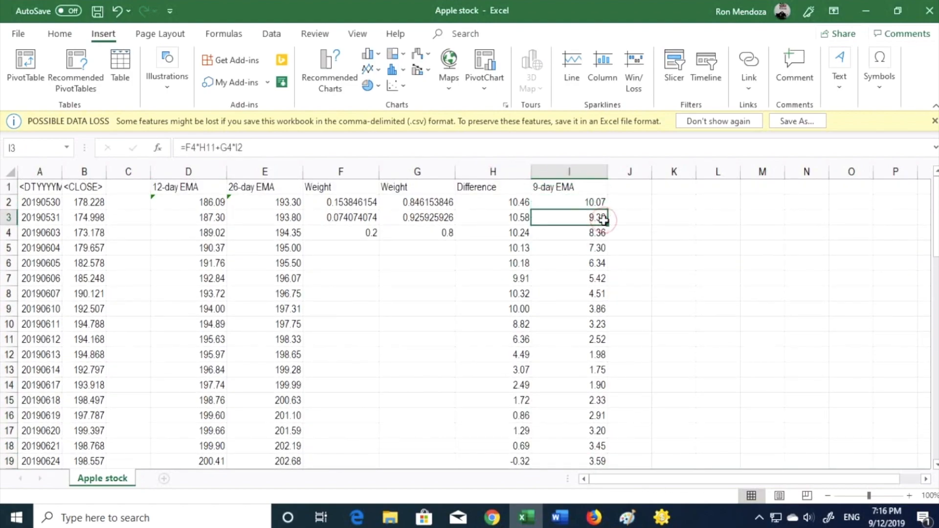
{"action": "key", "text": "Left"}
{"action": "key", "text": "Left"}
{"action": "key", "text": "Down"}
Insert a line chart of the Difference values H11:H29 together with the 9-day EMA values I2:I21.
{"action": "key", "text": "Down"}
{"action": "key", "text": "Down"}
{"action": "key", "text": "Down"}
{"action": "key", "text": "Down"}
{"action": "key", "text": "Right"}
{"action": "key", "text": "Down"}
{"action": "key", "text": "Down"}
{"action": "key", "text": "Down"}
{"action": "key", "text": "shift+Down"}
{"action": "key", "text": "shift+Down"}
{"action": "key", "text": "shift+Down"}
{"action": "key", "text": "shift+Down"}
{"action": "key", "text": "shift+Down"}
{"action": "key", "text": "shift+Down"}
{"action": "key", "text": "shift+Down"}
{"action": "key", "text": "shift+Down"}
{"action": "key", "text": "shift+Down"}
{"action": "key", "text": "shift+Down"}
{"action": "key", "text": "shift+Down"}
{"action": "key", "text": "shift+Down"}
{"action": "key", "text": "shift+Down"}
{"action": "key", "text": "shift+Down"}
{"action": "key", "text": "shift+Down"}
{"action": "key", "text": "shift+Down"}
{"action": "key", "text": "shift+Down"}
{"action": "key", "text": "shift+Down"}
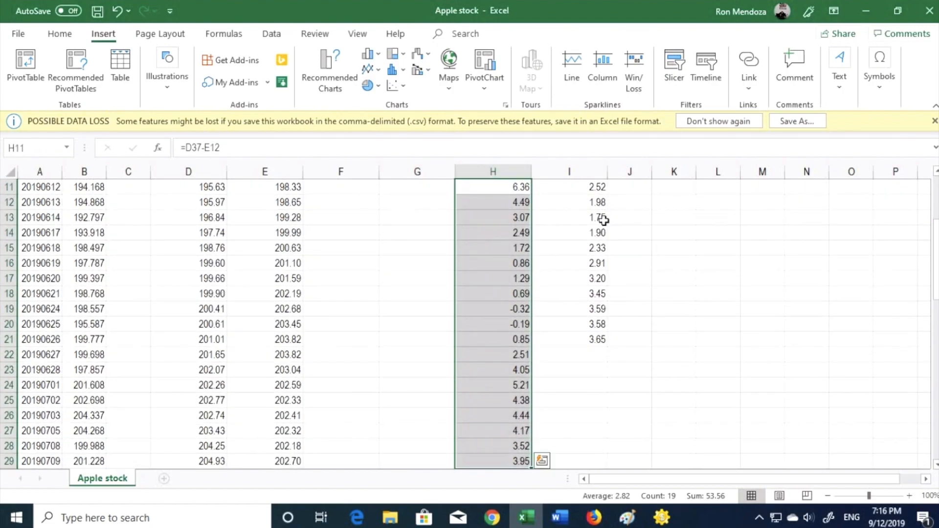
{"action": "scroll", "coordinate": [934, 264], "scroll_direction": "up", "scroll_amount": 3}
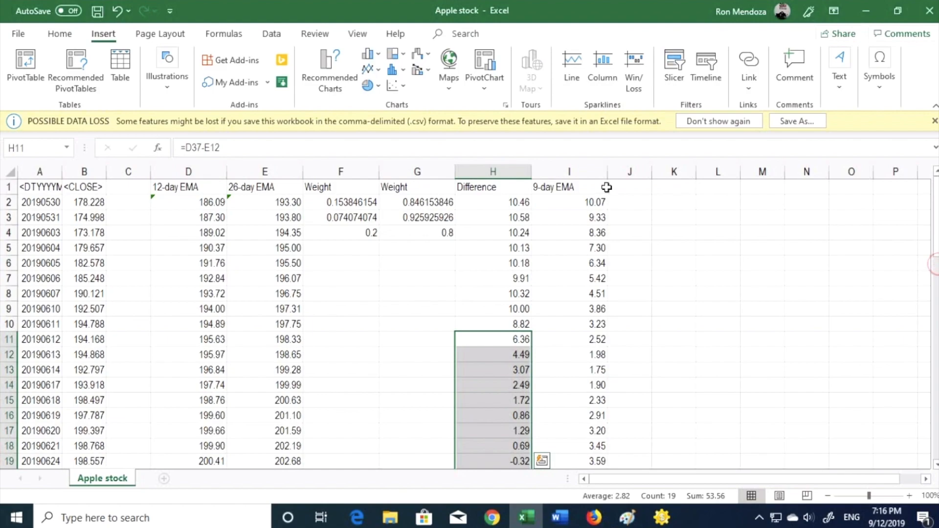
{"action": "left_click", "coordinate": [591, 203], "text": "ctrl"}
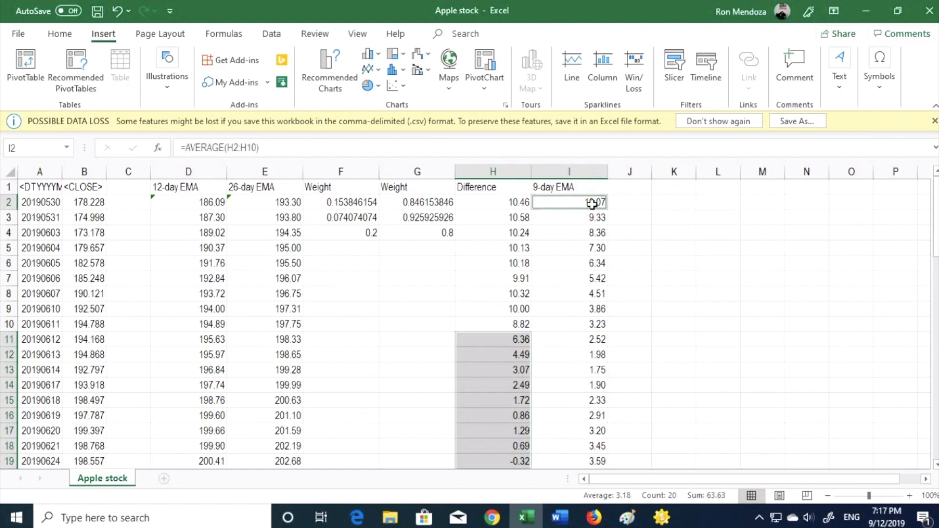
{"action": "key", "text": "shift+Down"}
{"action": "key", "text": "shift+Down"}
{"action": "key", "text": "shift+Down"}
{"action": "key", "text": "shift+Down"}
{"action": "key", "text": "shift+Down"}
{"action": "key", "text": "shift+Down"}
{"action": "key", "text": "shift+Down"}
{"action": "key", "text": "shift+Down"}
{"action": "key", "text": "shift+Down"}
{"action": "key", "text": "shift+Down"}
{"action": "key", "text": "shift+Down"}
{"action": "key", "text": "shift+Down"}
{"action": "key", "text": "shift+Down"}
{"action": "key", "text": "shift+Down"}
{"action": "key", "text": "shift+Down"}
{"action": "key", "text": "shift+Down"}
{"action": "key", "text": "shift+Down"}
{"action": "key", "text": "shift+Down"}
{"action": "key", "text": "shift+Down"}
{"action": "key", "text": "alt"}
{"action": "key", "text": "n"}
{"action": "key", "text": "r"}
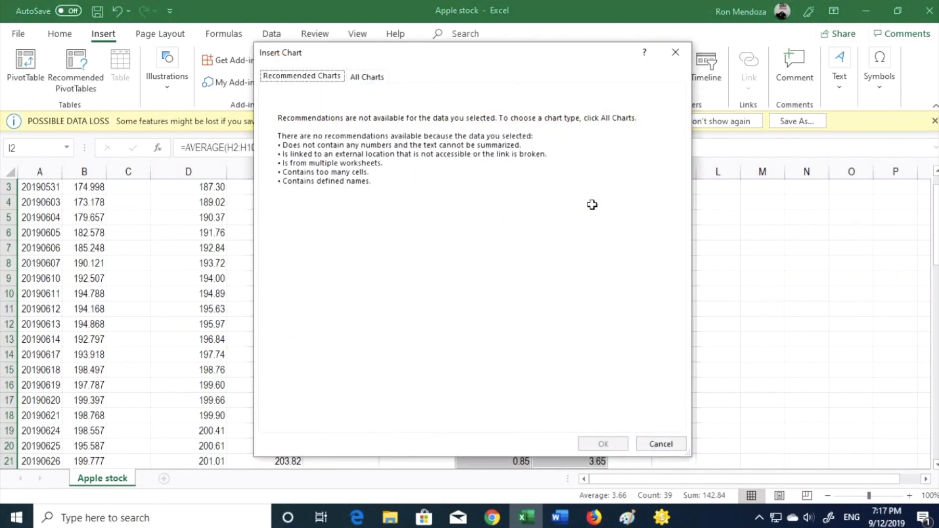
{"action": "left_click", "coordinate": [384, 78]}
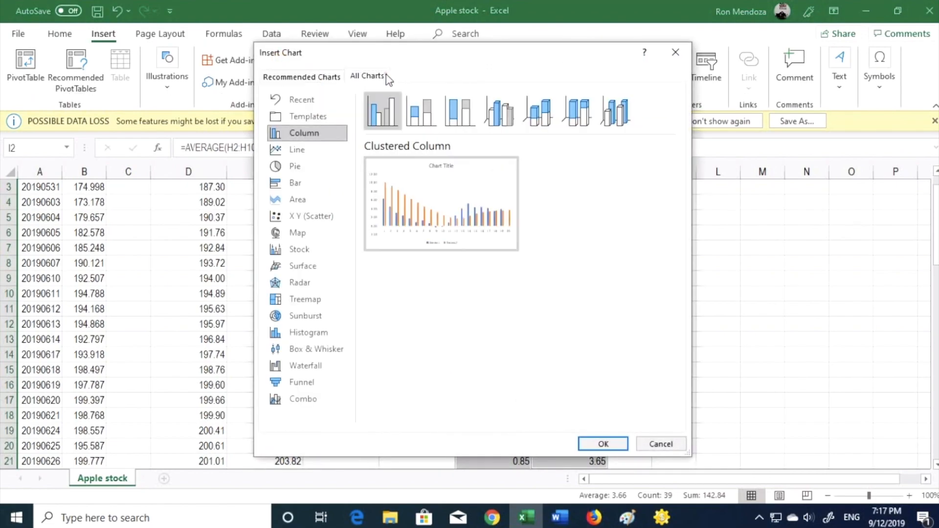
{"action": "left_click", "coordinate": [322, 154]}
{"action": "left_click", "coordinate": [603, 444]}
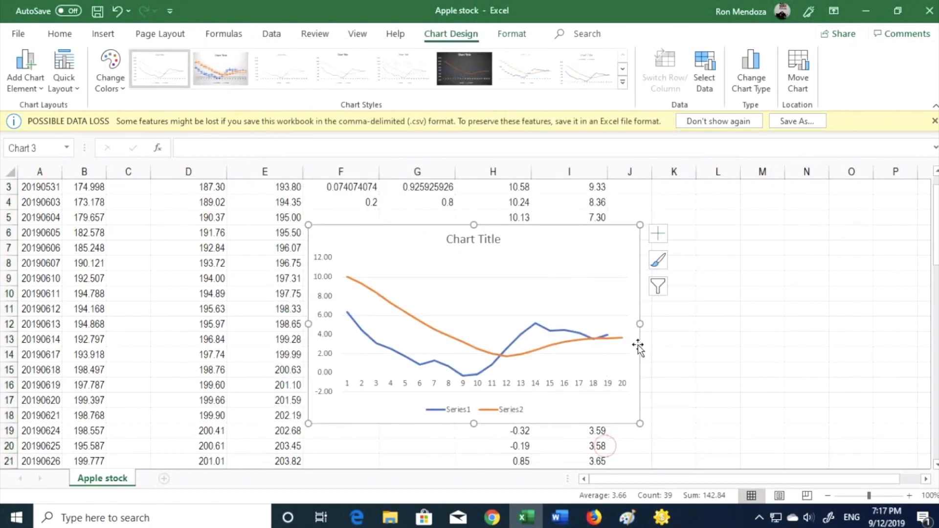